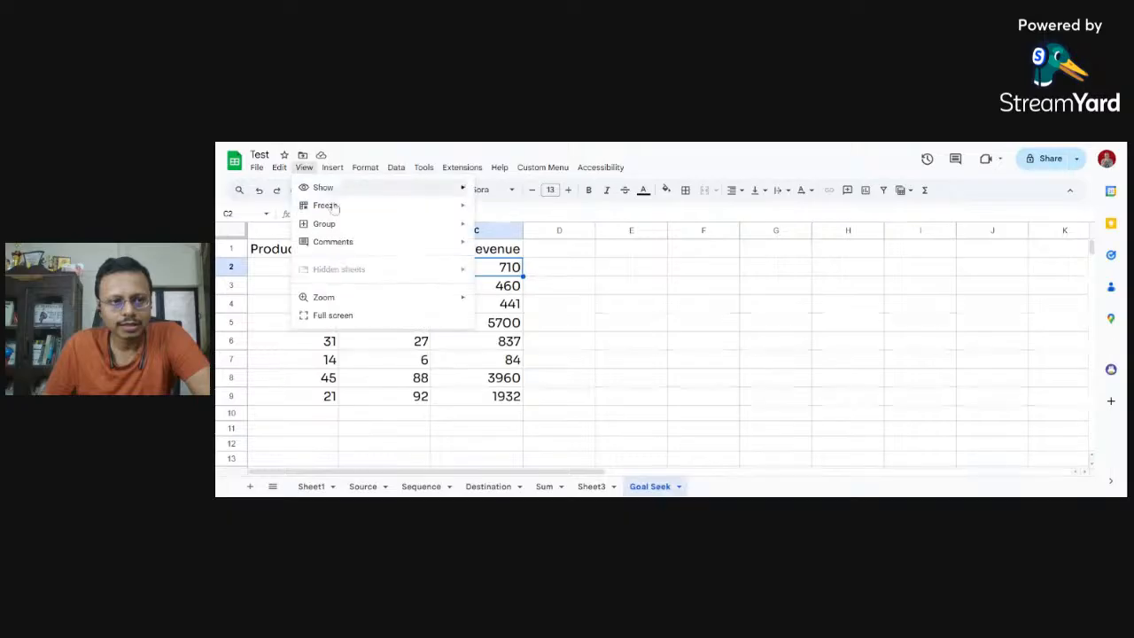
# Fill the header cells A1:C1 with yellow.
pyautogui.moveTo(389, 298)
pyautogui.click(504, 393)
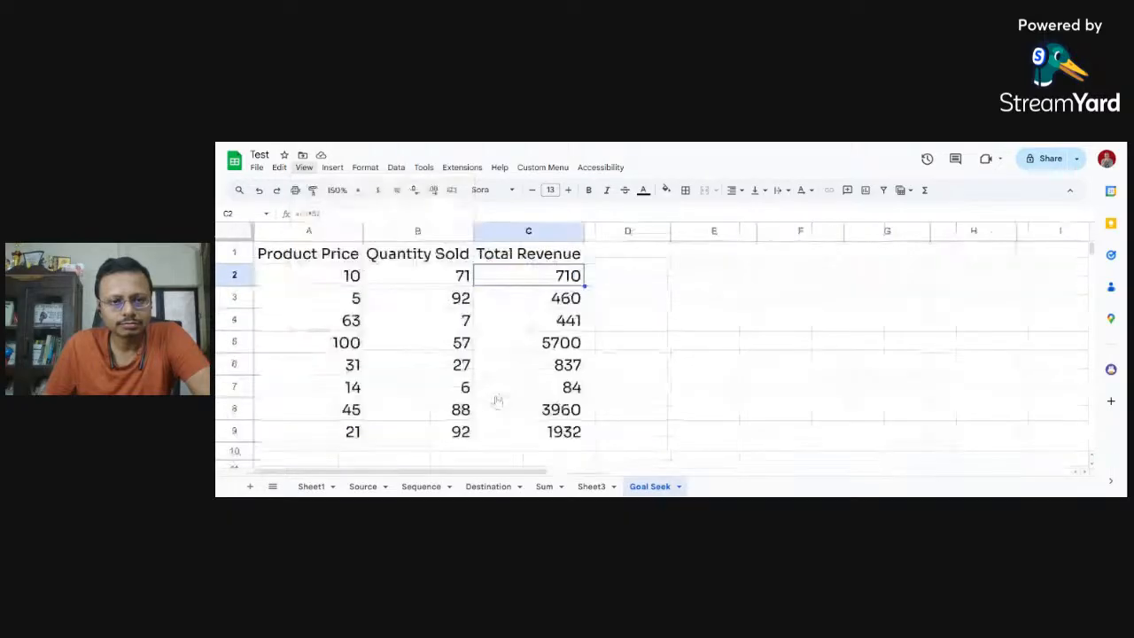
pyautogui.moveTo(368, 269); pyautogui.dragTo(509, 256)
pyautogui.click(666, 189)
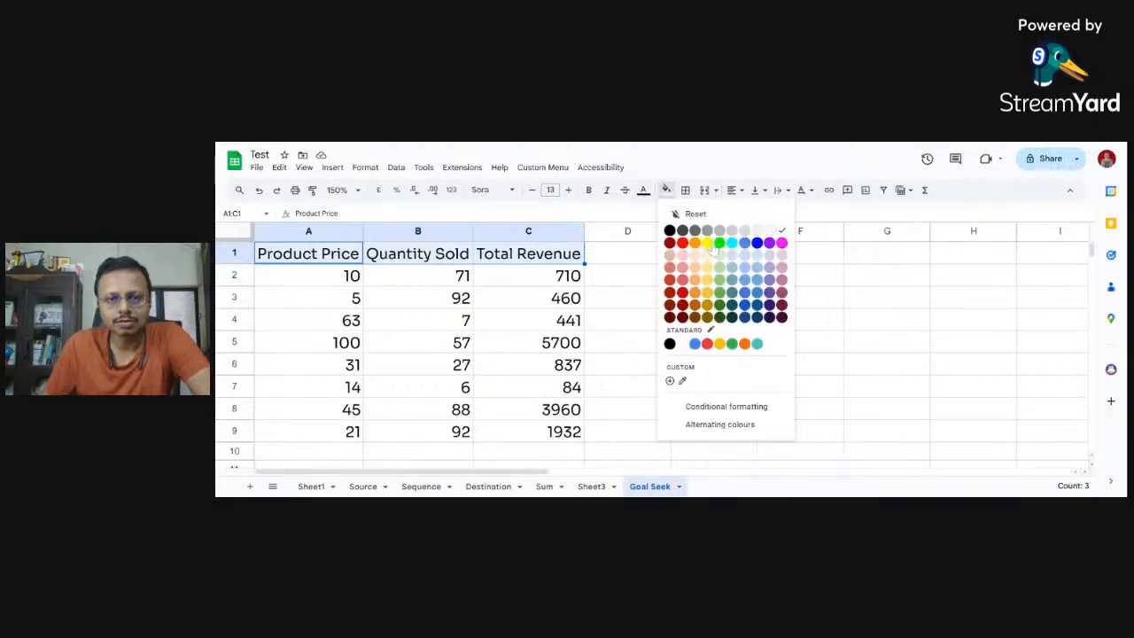
pyautogui.click(708, 243)
pyautogui.click(698, 320)
# Inspect the headers, the product price and quantity sold in row 2, and the formula behind its total revenue.
pyautogui.click(310, 261)
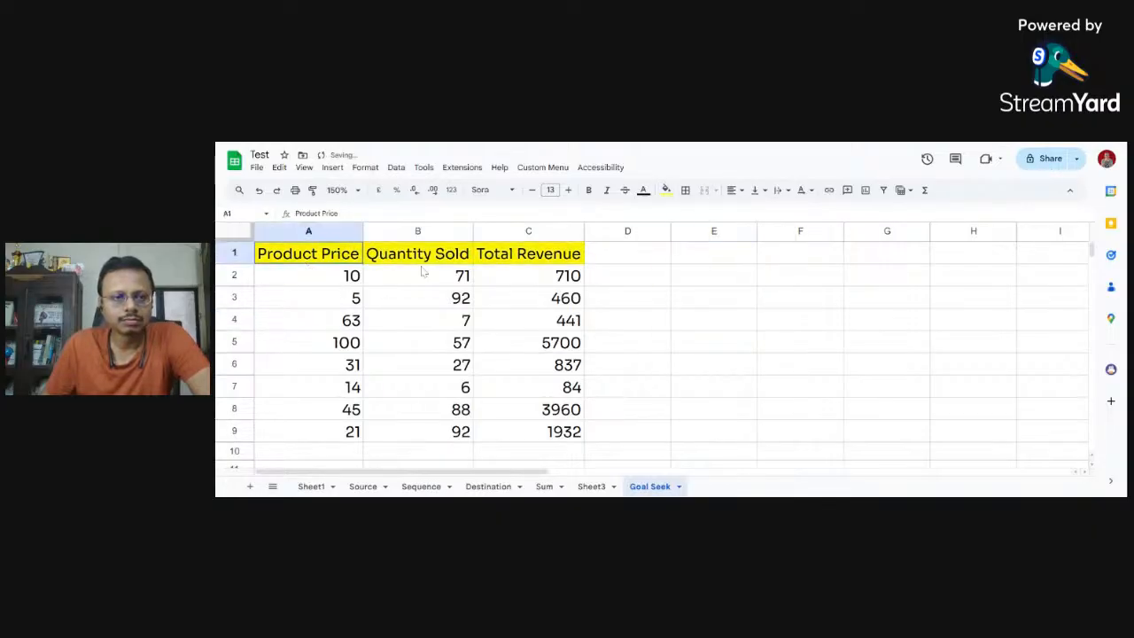
pyautogui.moveTo(421, 268); pyautogui.dragTo(420, 266)
pyautogui.click(326, 284)
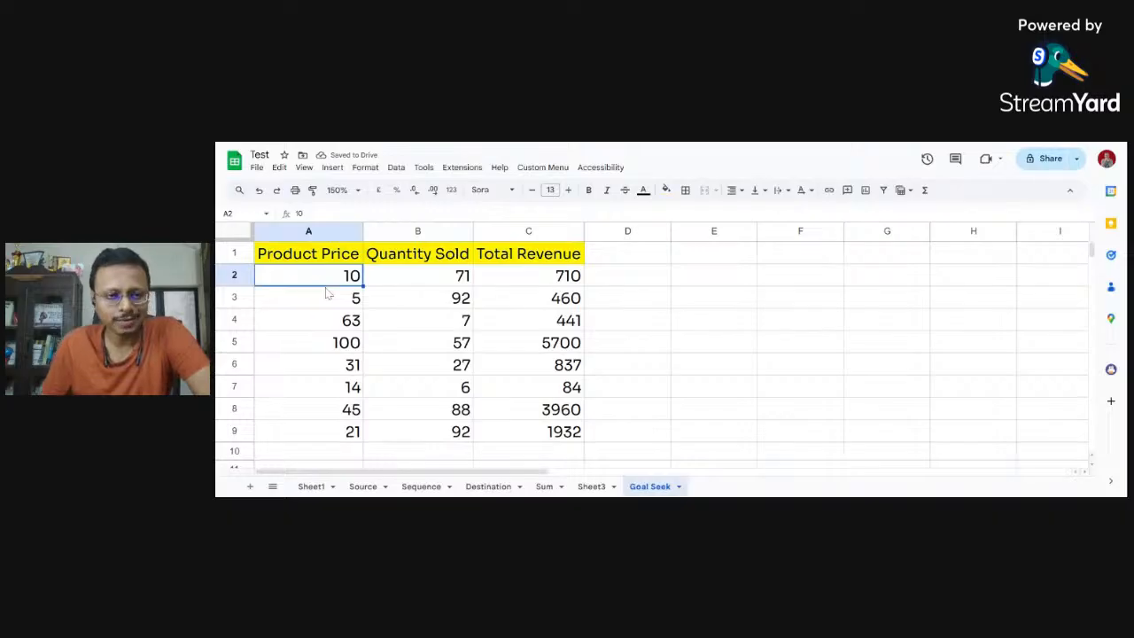
pyautogui.click(423, 283)
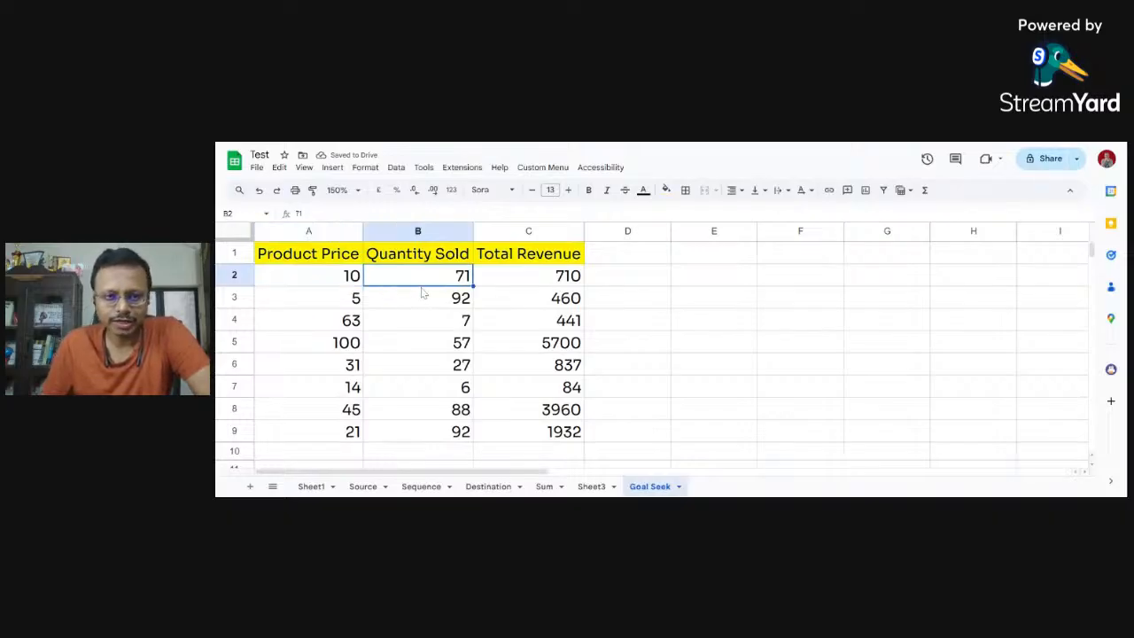
pyautogui.click(527, 280)
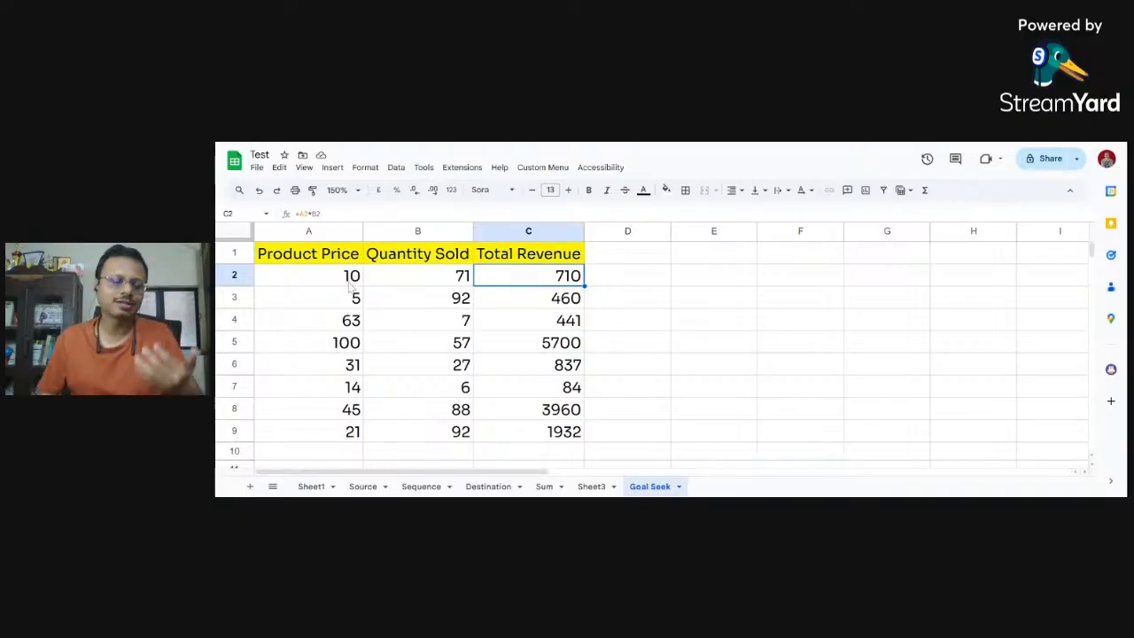
# Try product prices of 50 and 34 in cell A2.
pyautogui.press('Left')
pyautogui.press('Left')
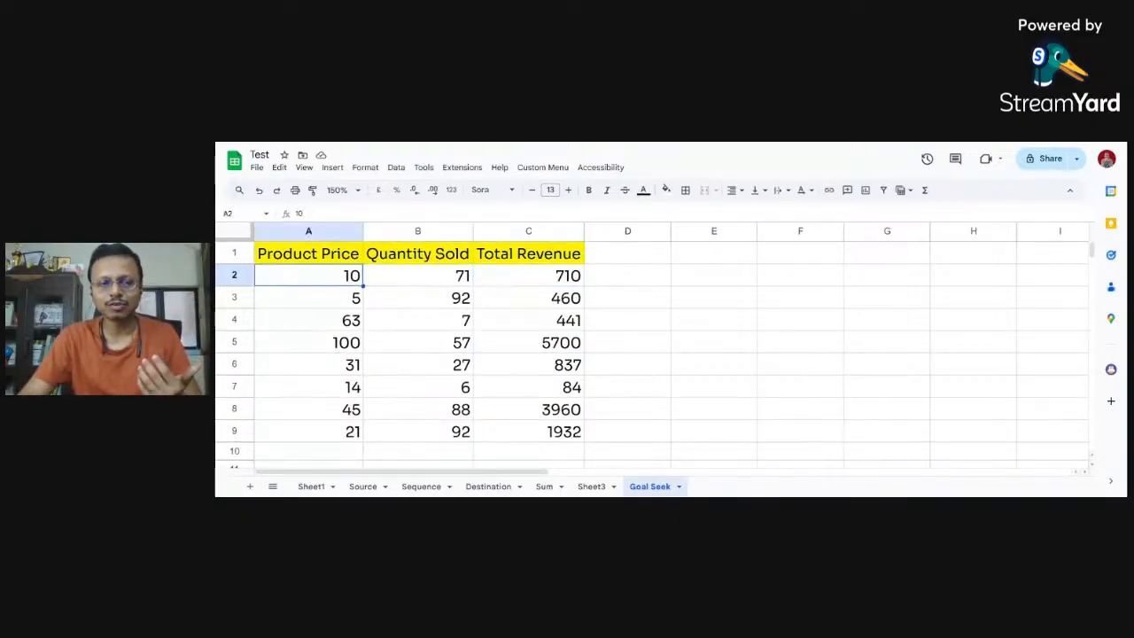
pyautogui.write('50')
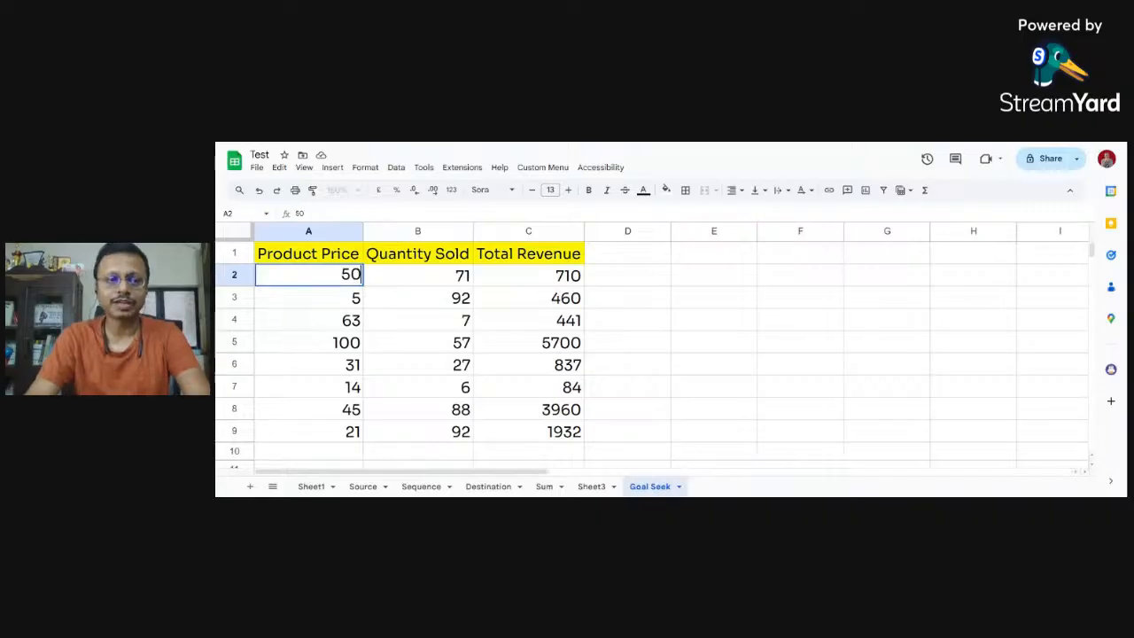
pyautogui.press('Tab')
pyautogui.press('Left')
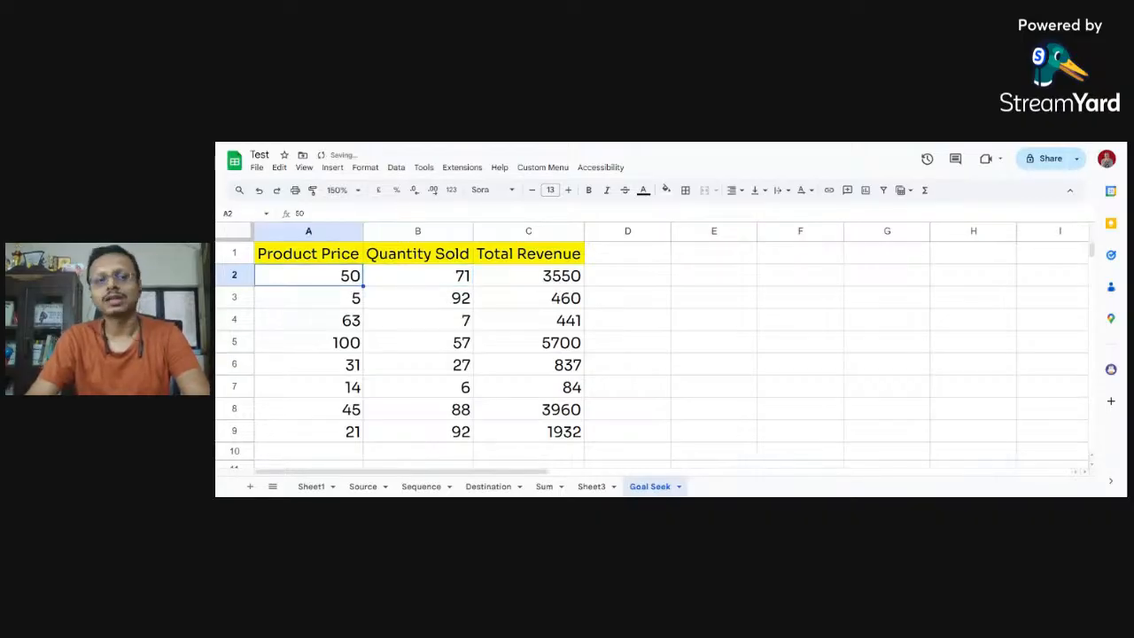
pyautogui.write('34')
pyautogui.press('Return')
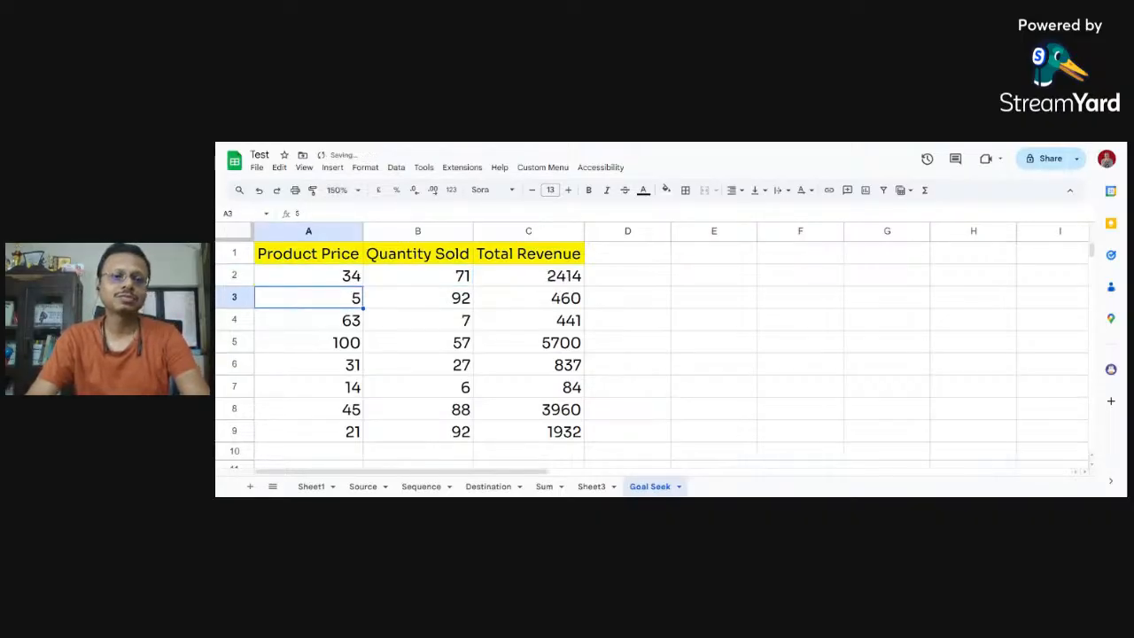
# Restore the product price in A2 to 10 and select the total revenue cell C2.
pyautogui.press('Up')
pyautogui.hotkey('ctrl', 'z')
pyautogui.write('10')
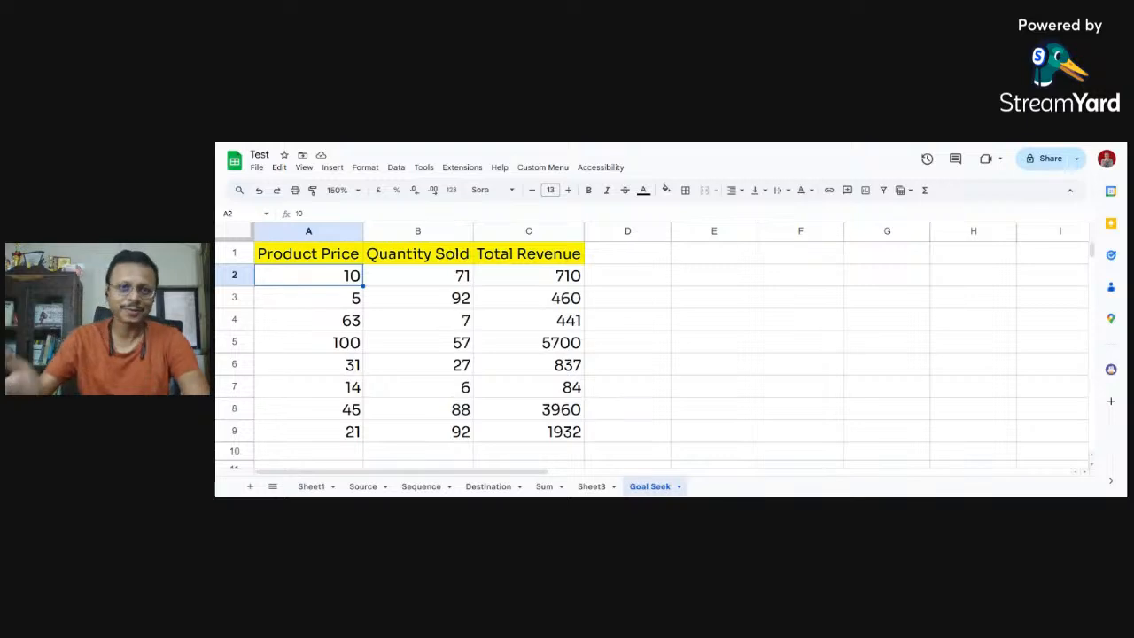
pyautogui.click(581, 278)
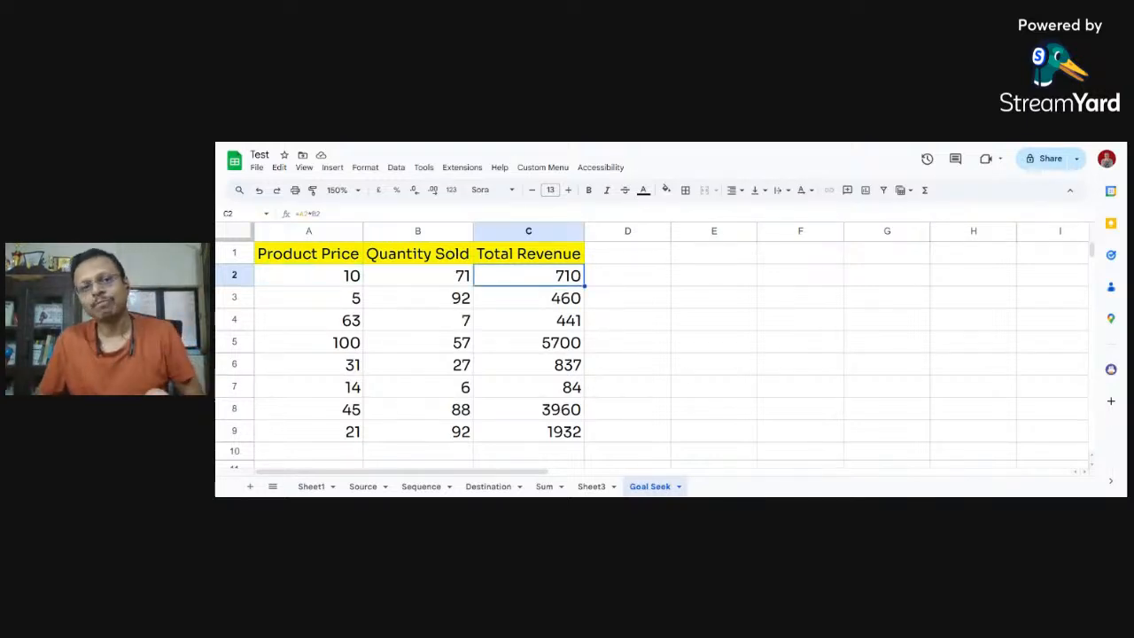
pyautogui.click(542, 167)
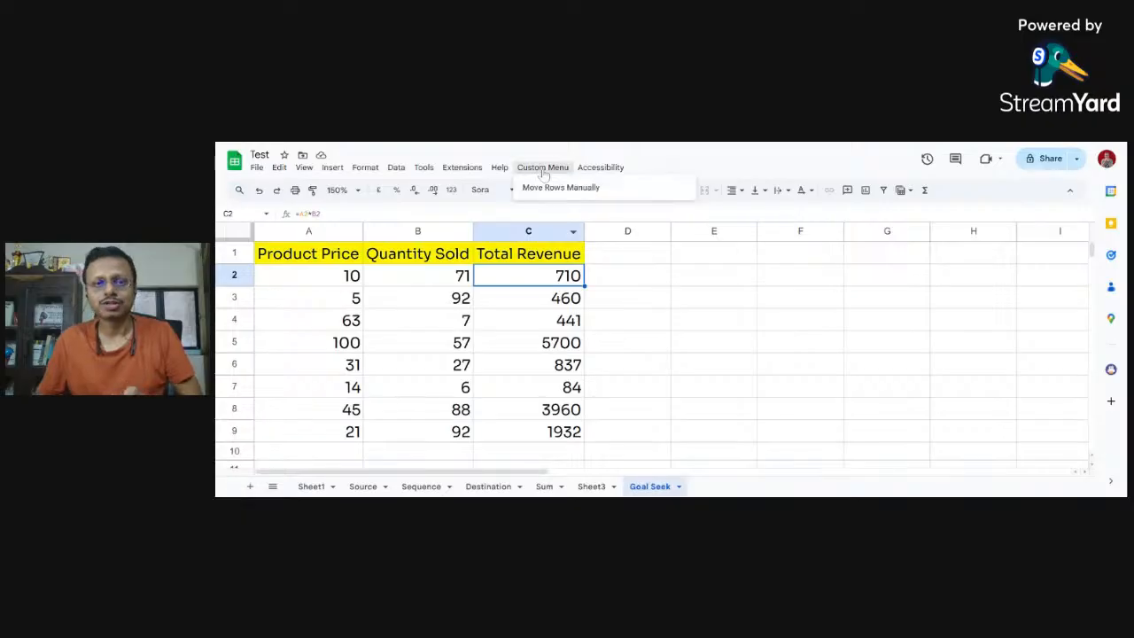
pyautogui.moveTo(426, 173)
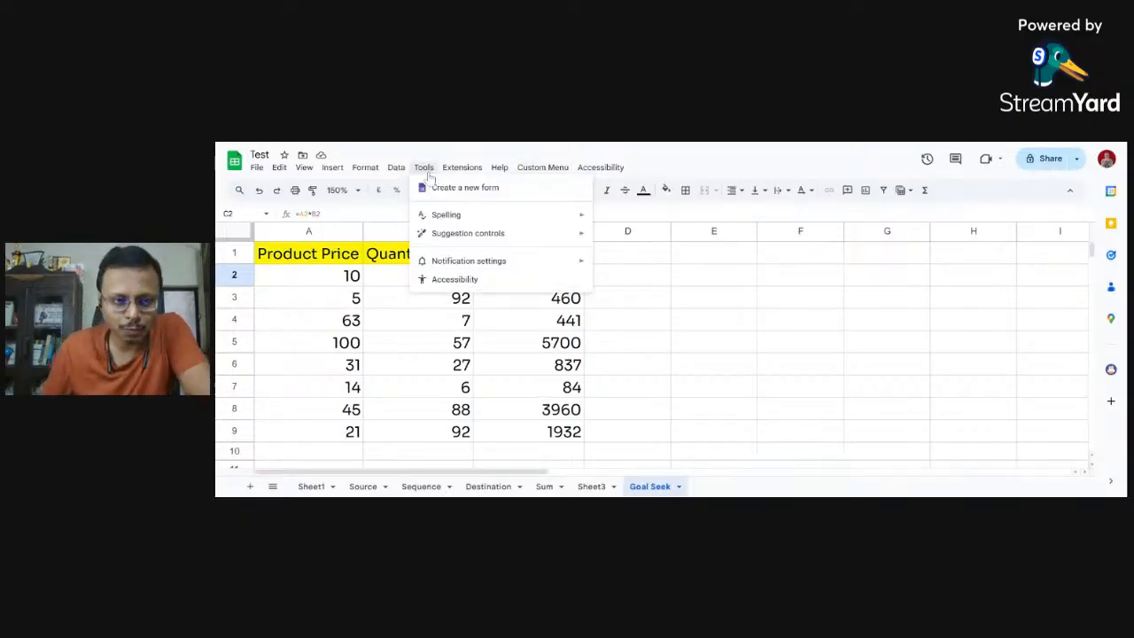
pyautogui.click(426, 168)
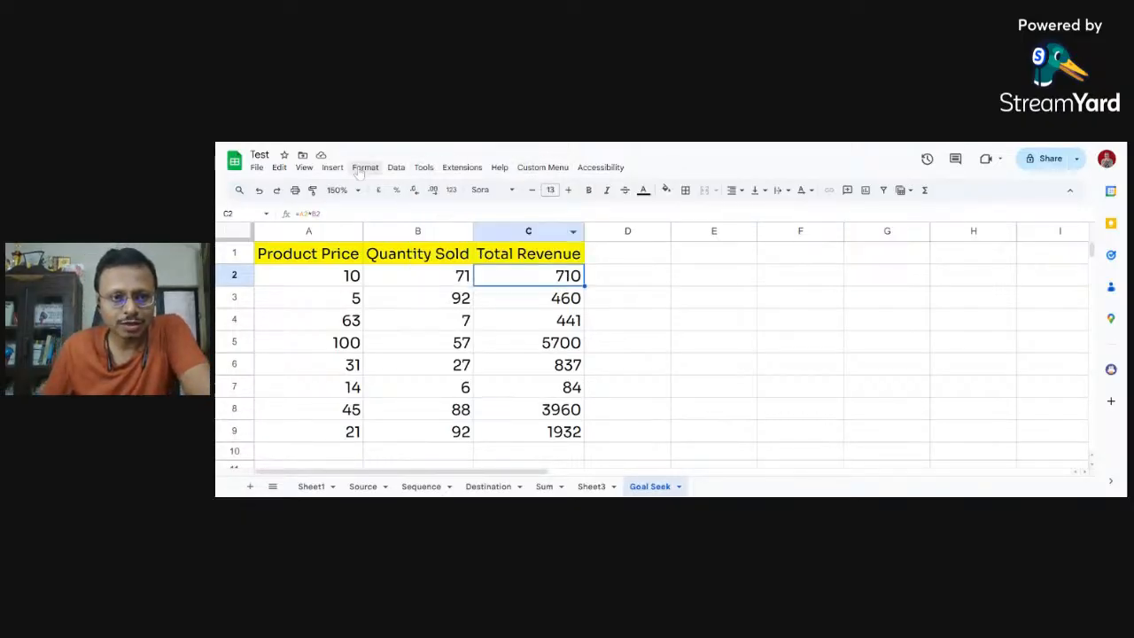
# Open the Google Workspace Marketplace for add-ons and search it for Goal Seek.
pyautogui.click(470, 170)
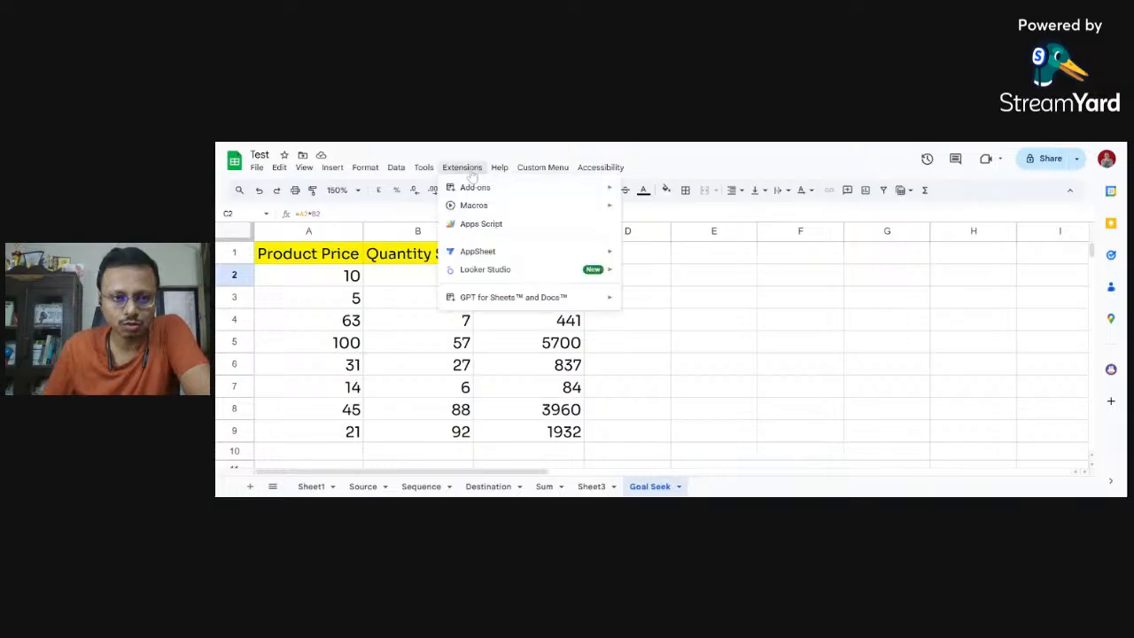
pyautogui.moveTo(477, 192)
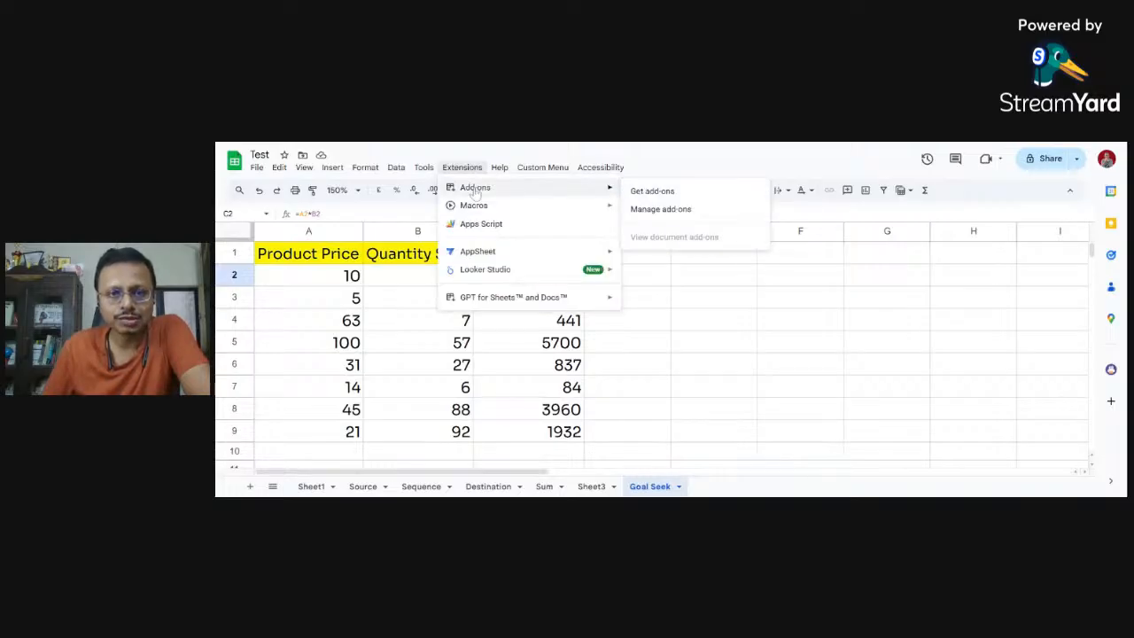
pyautogui.click(658, 196)
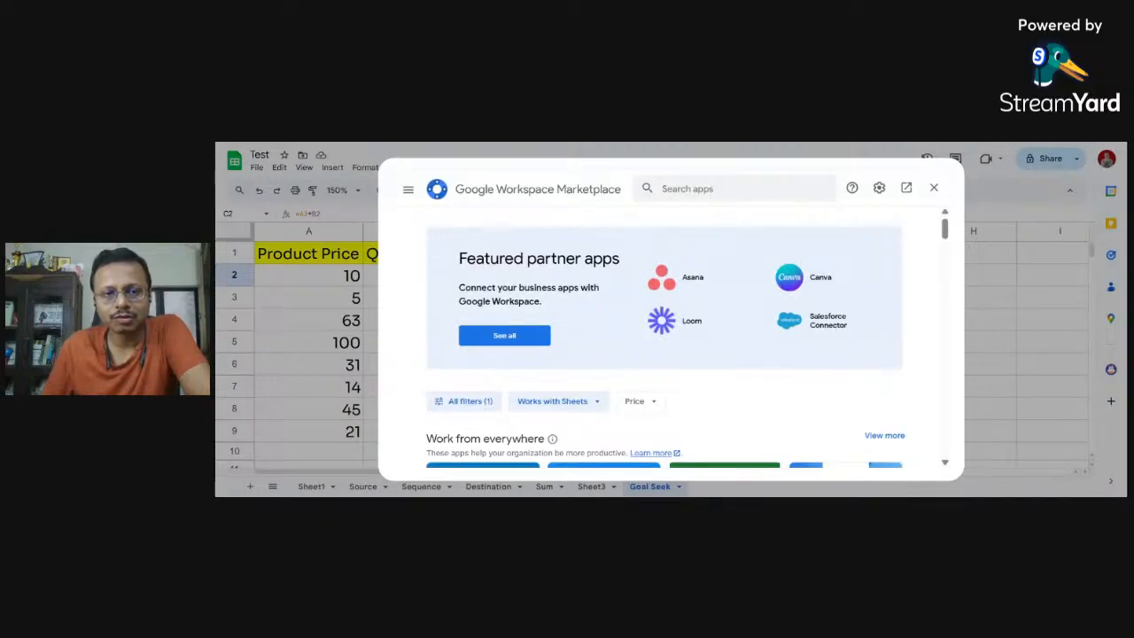
pyautogui.write('goal se')
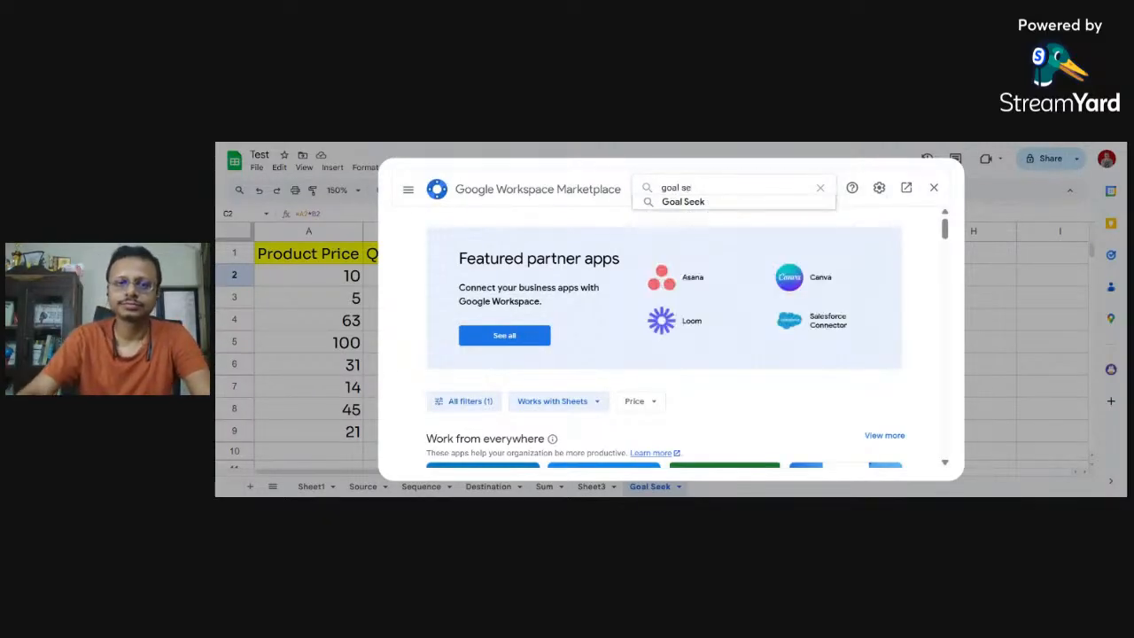
pyautogui.press('Down')
pyautogui.press('Return')
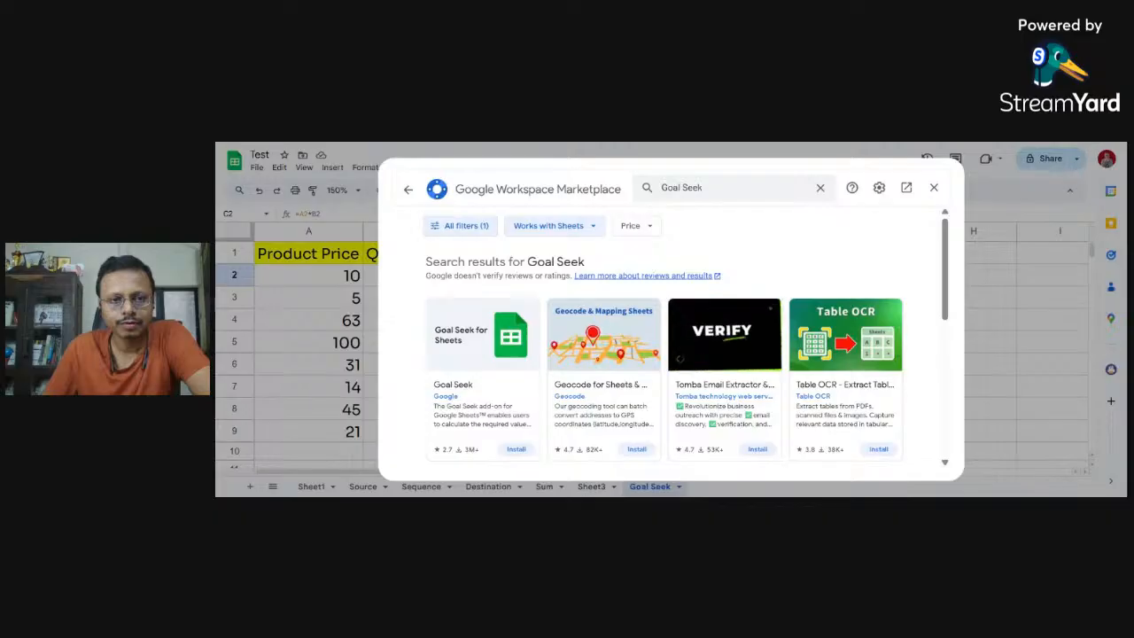
# Install the Goal Seek add-on by Google and close the marketplace.
pyautogui.click(516, 449)
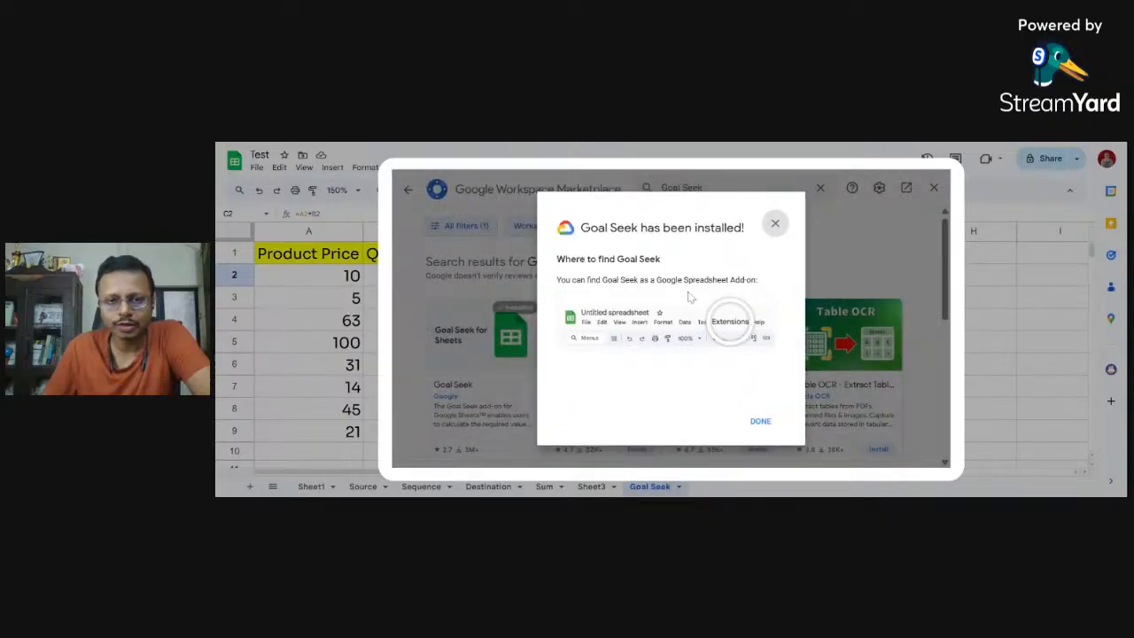
pyautogui.moveTo(634, 280); pyautogui.dragTo(699, 280)
pyautogui.click(760, 420)
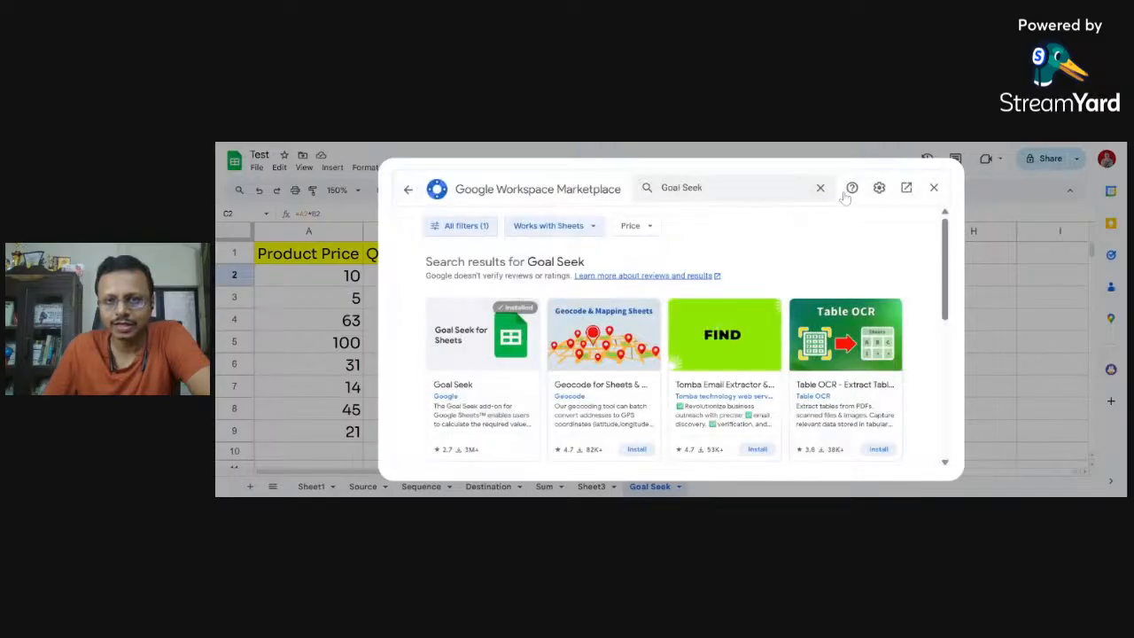
pyautogui.click(819, 188)
pyautogui.click(933, 189)
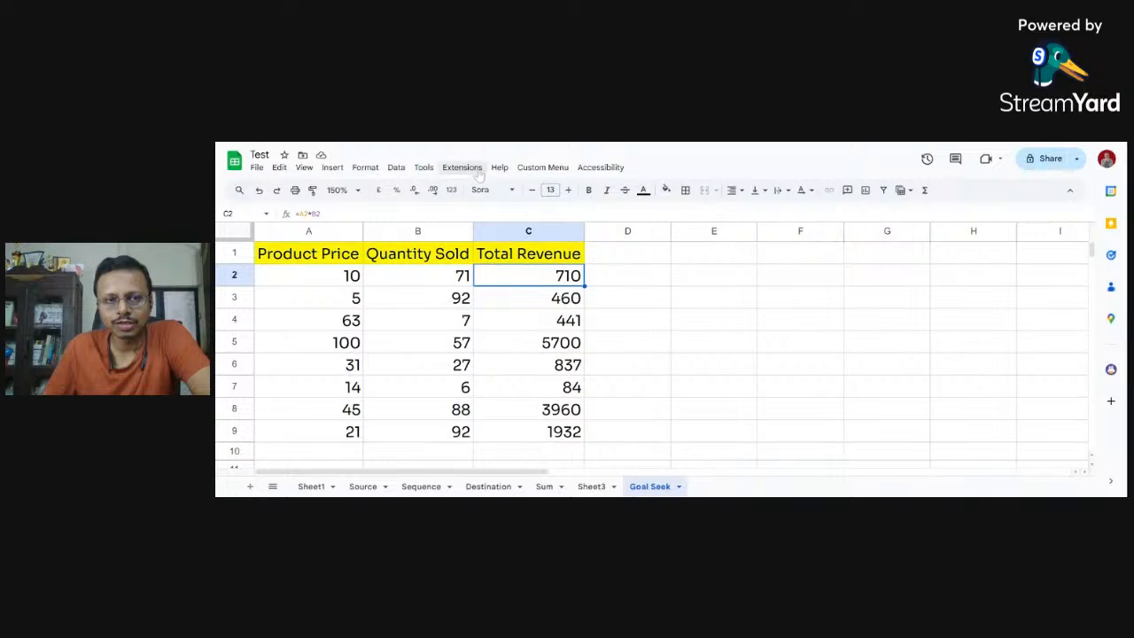
# Open the Goal Seek add-on in the spreadsheet.
pyautogui.click(461, 167)
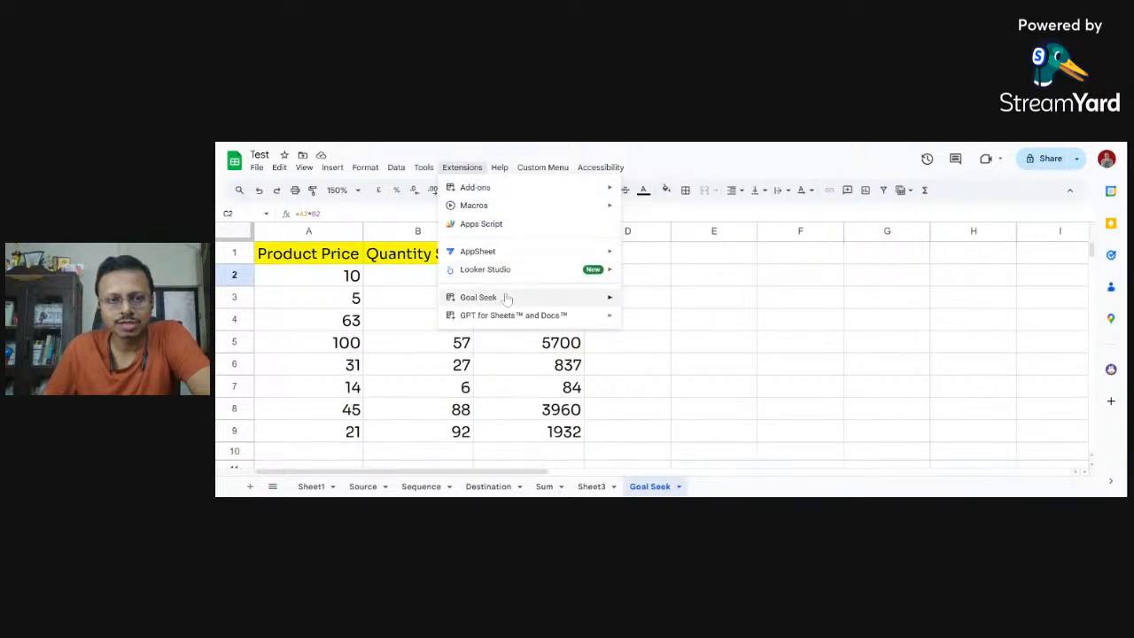
pyautogui.moveTo(507, 300)
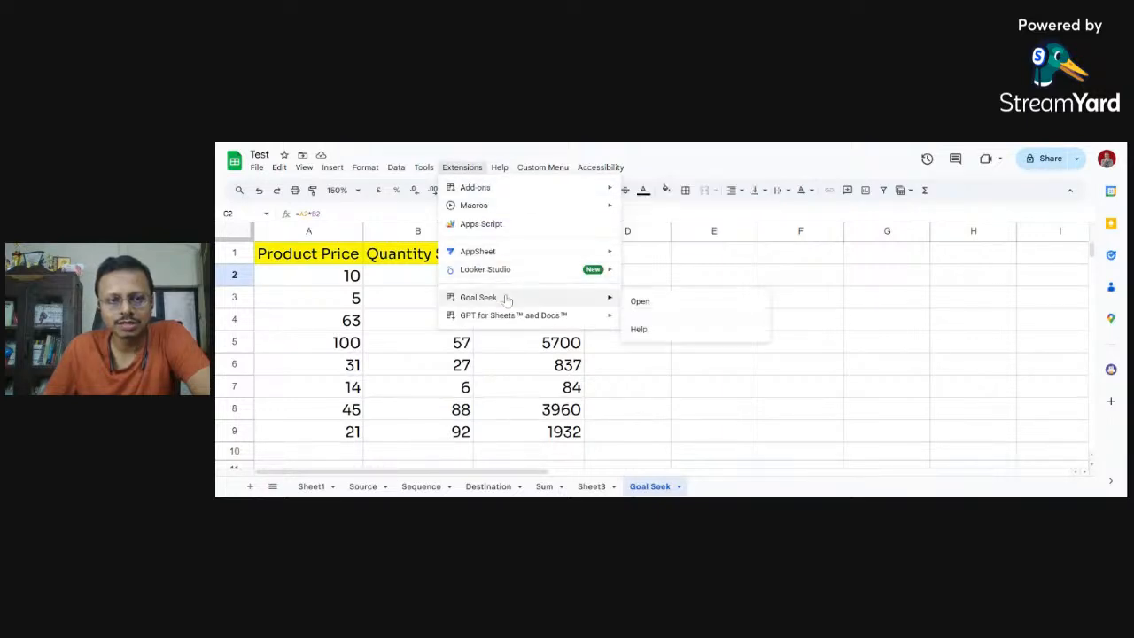
pyautogui.click(640, 302)
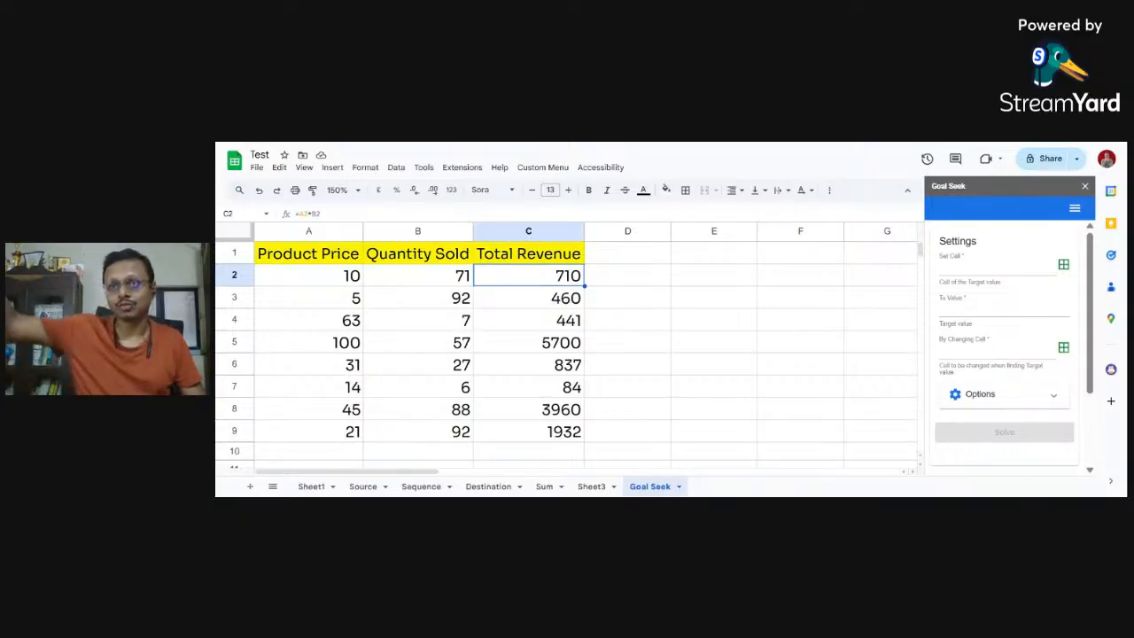
# Set Goal Seek's Set Cell to the total revenue in C2 and its To Value to 1000.
pyautogui.click(987, 266)
pyautogui.click(971, 308)
pyautogui.click(971, 356)
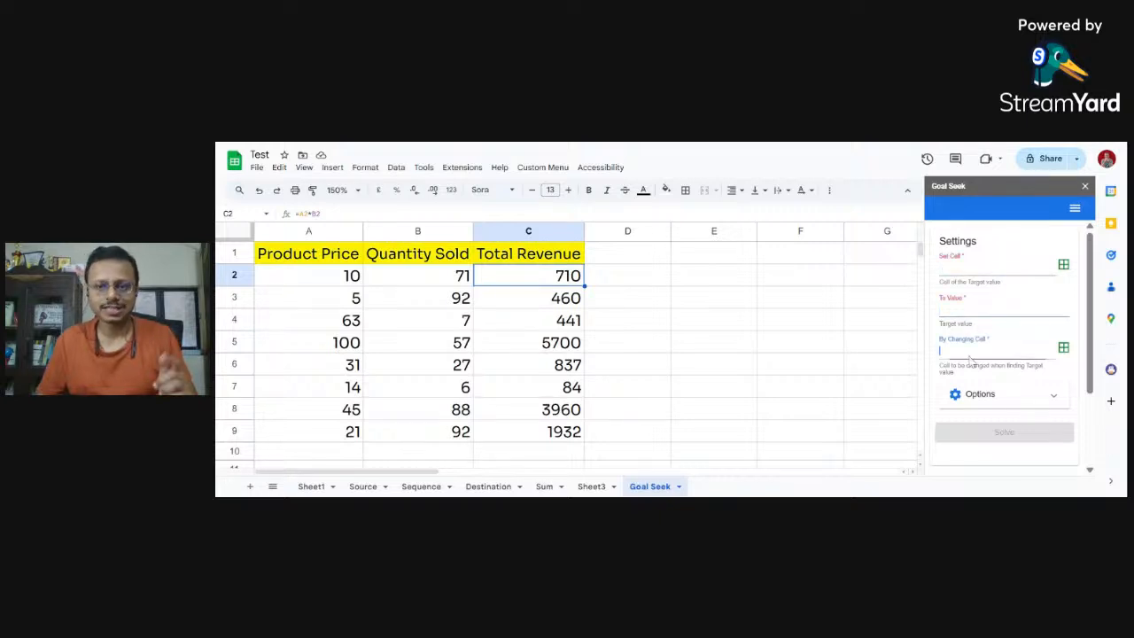
pyautogui.click(958, 276)
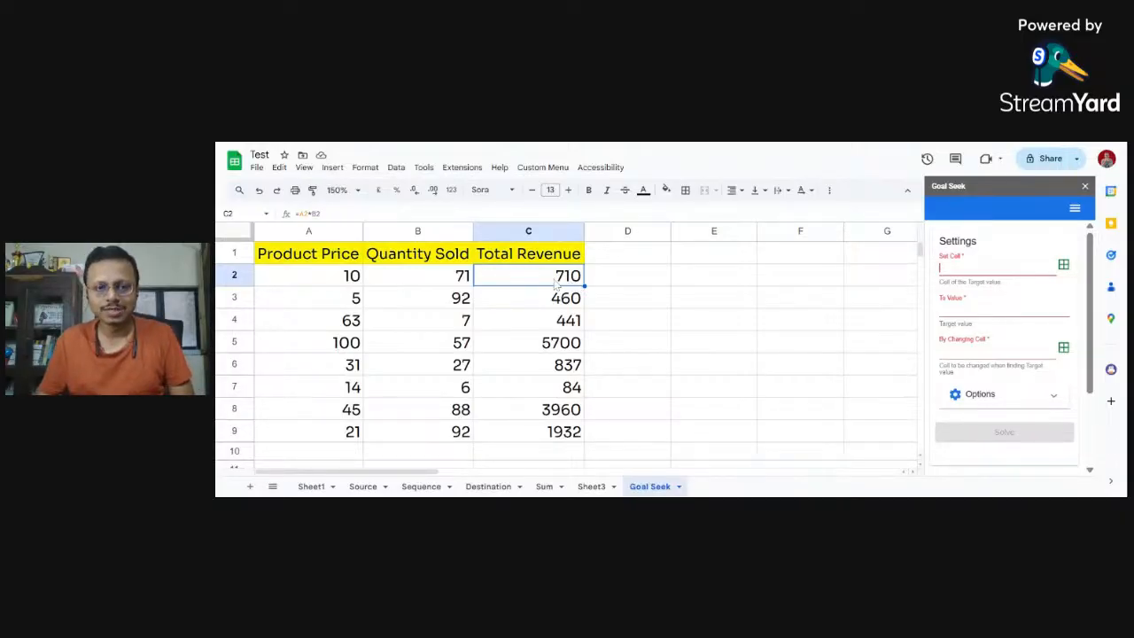
pyautogui.click(1063, 265)
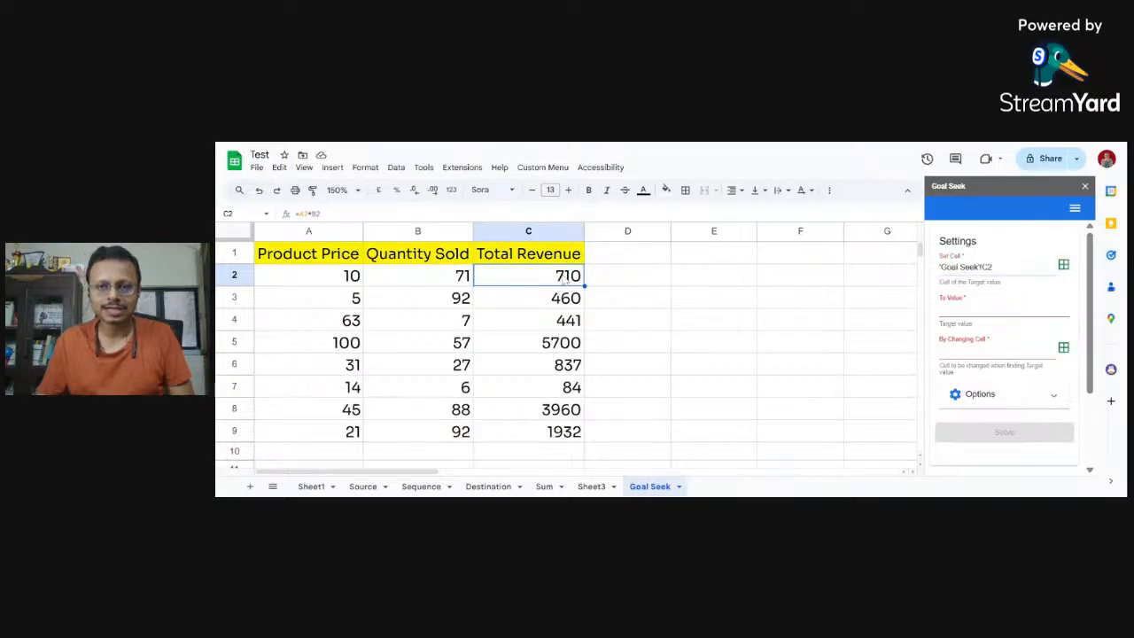
pyautogui.click(997, 311)
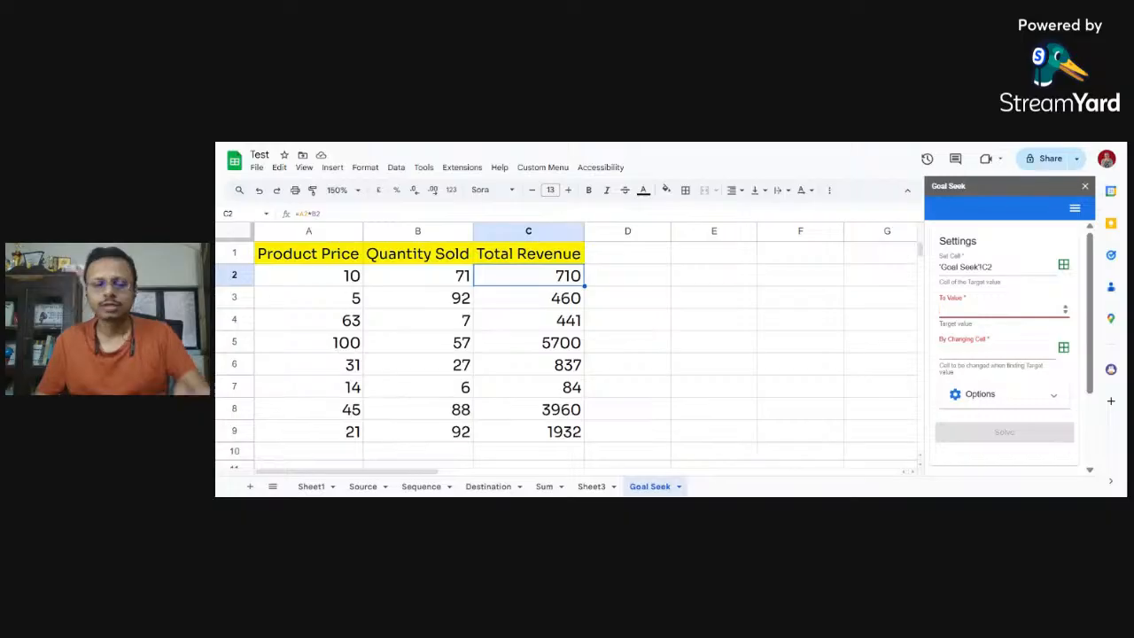
pyautogui.write('1000')
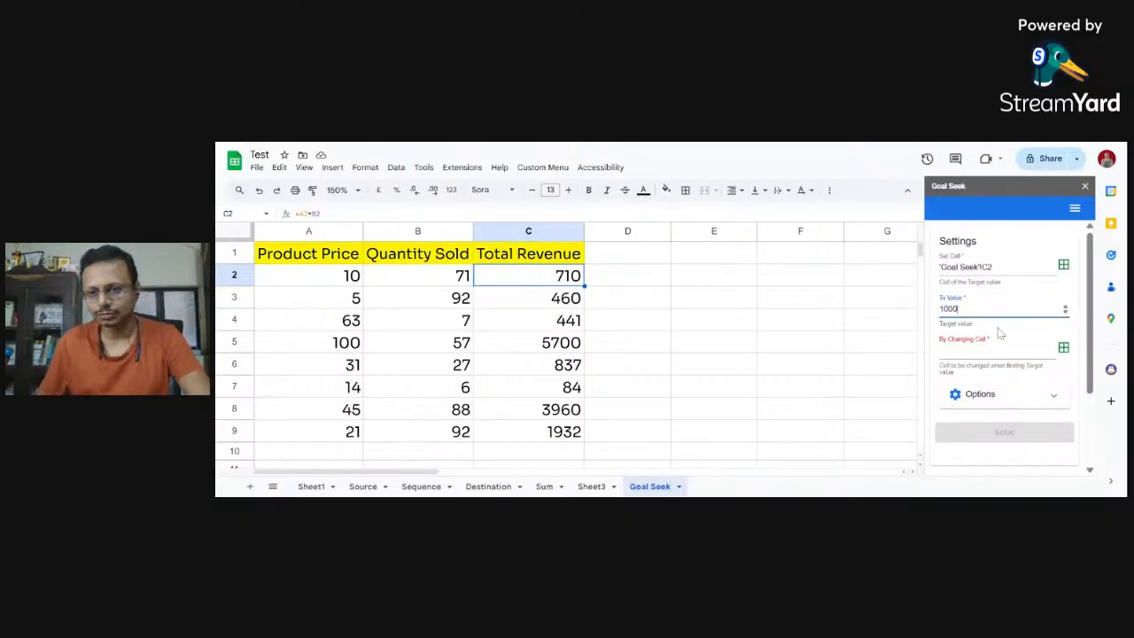
# Set Goal Seek's By Changing Cell to the quantity sold in B2.
pyautogui.click(1001, 349)
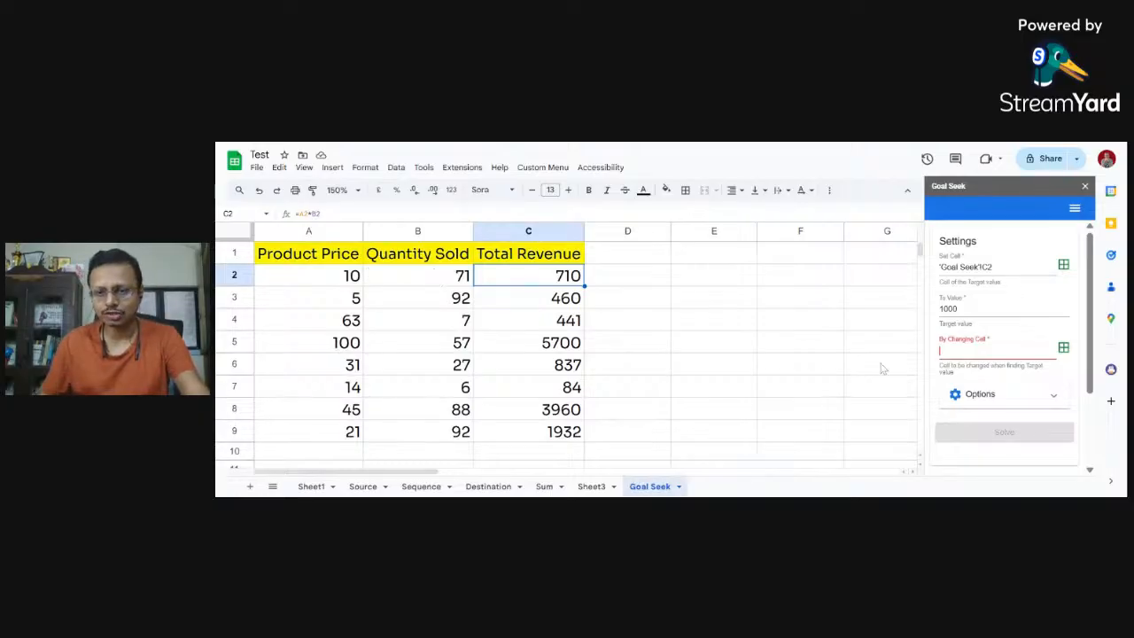
pyautogui.click(408, 283)
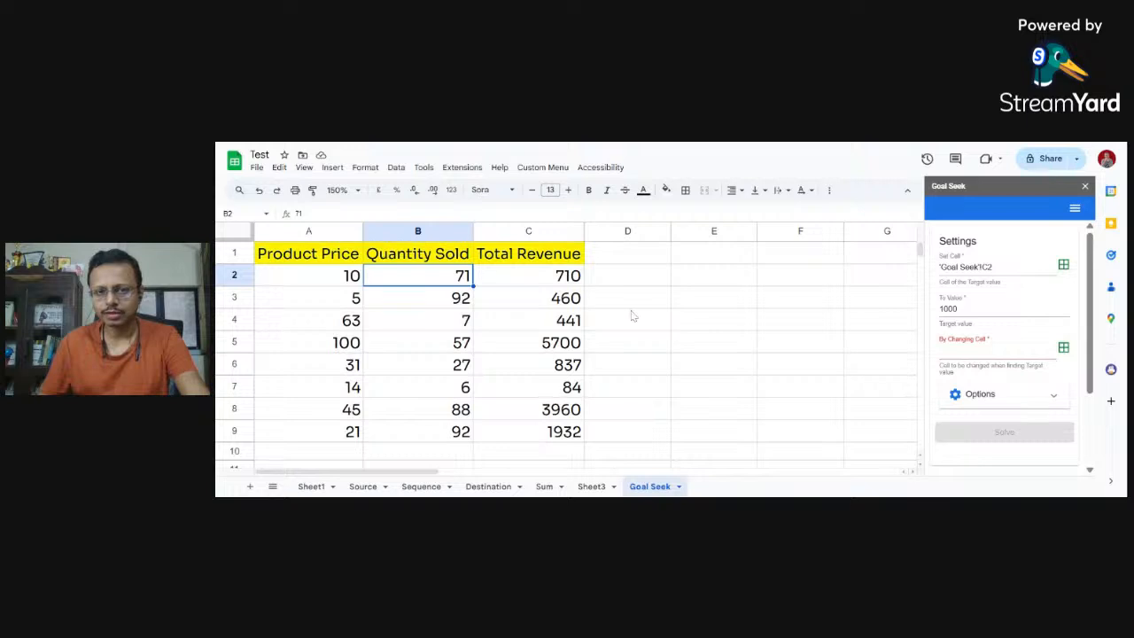
pyautogui.click(568, 275)
pyautogui.click(1062, 350)
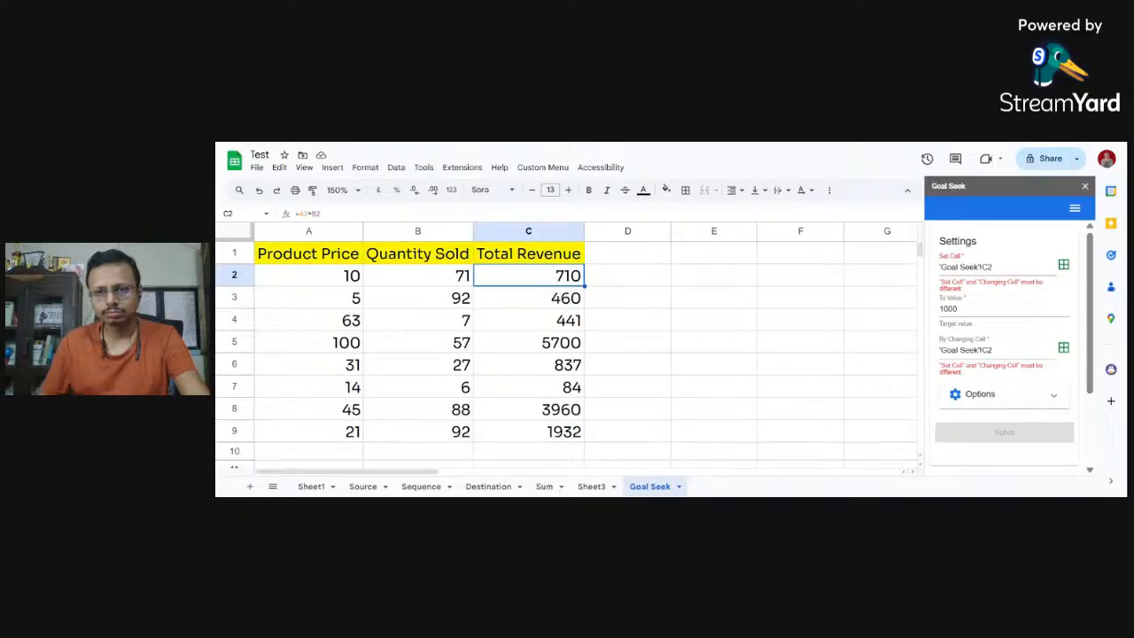
pyautogui.click(442, 277)
pyautogui.click(1062, 350)
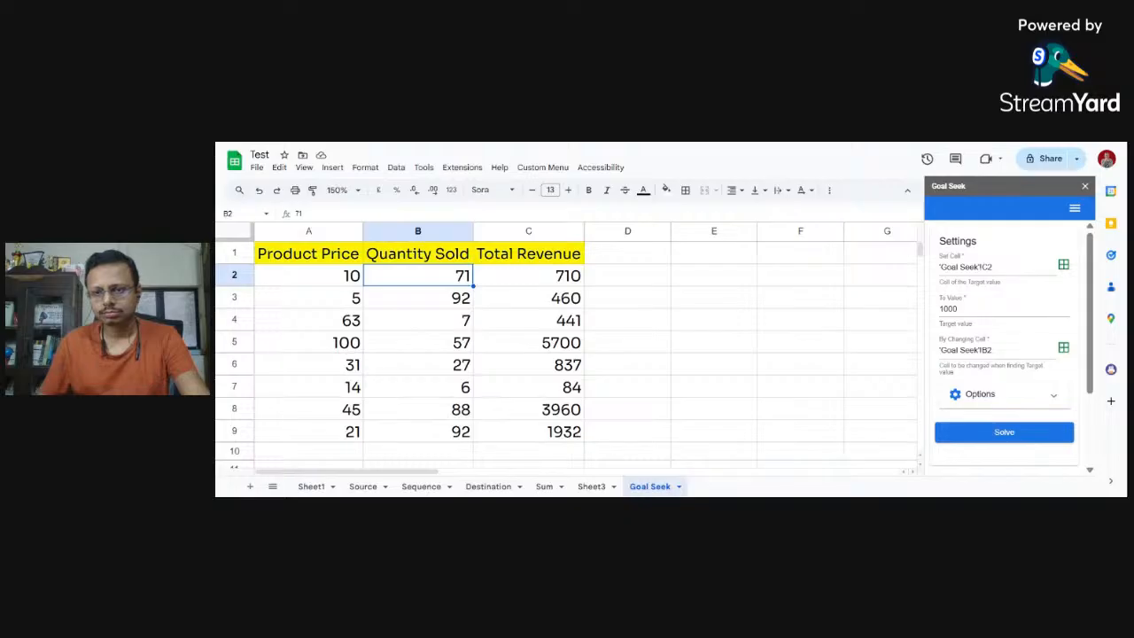
# Check the Goal Seek solver options without changing them, and run the solve, dismissing its completion notice.
pyautogui.click(1056, 401)
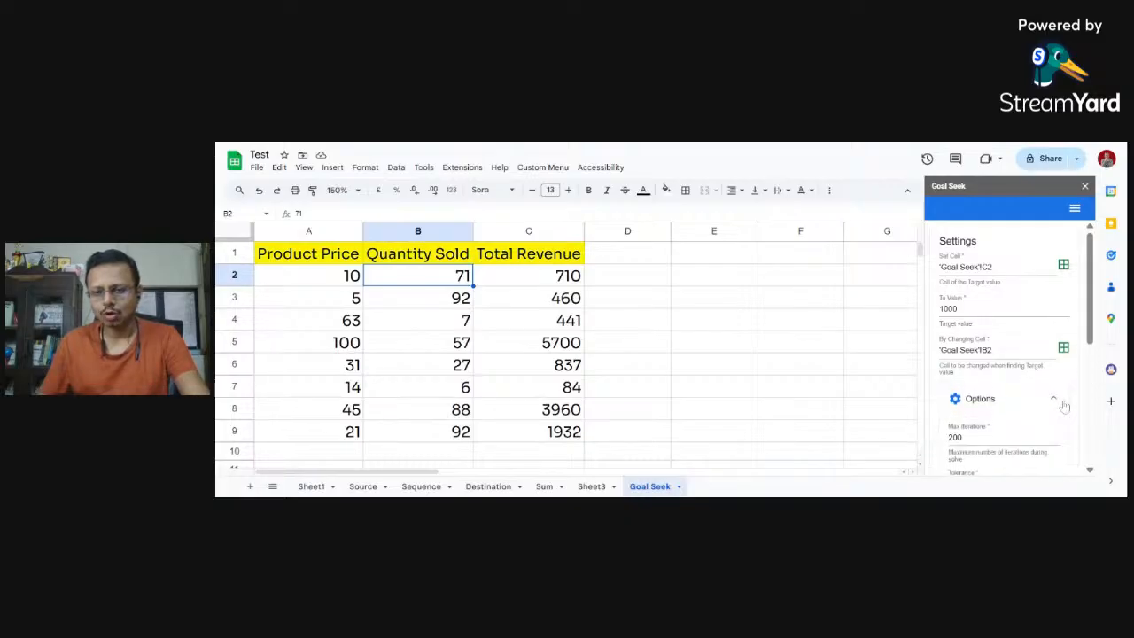
pyautogui.scroll(-2, 1063, 301)
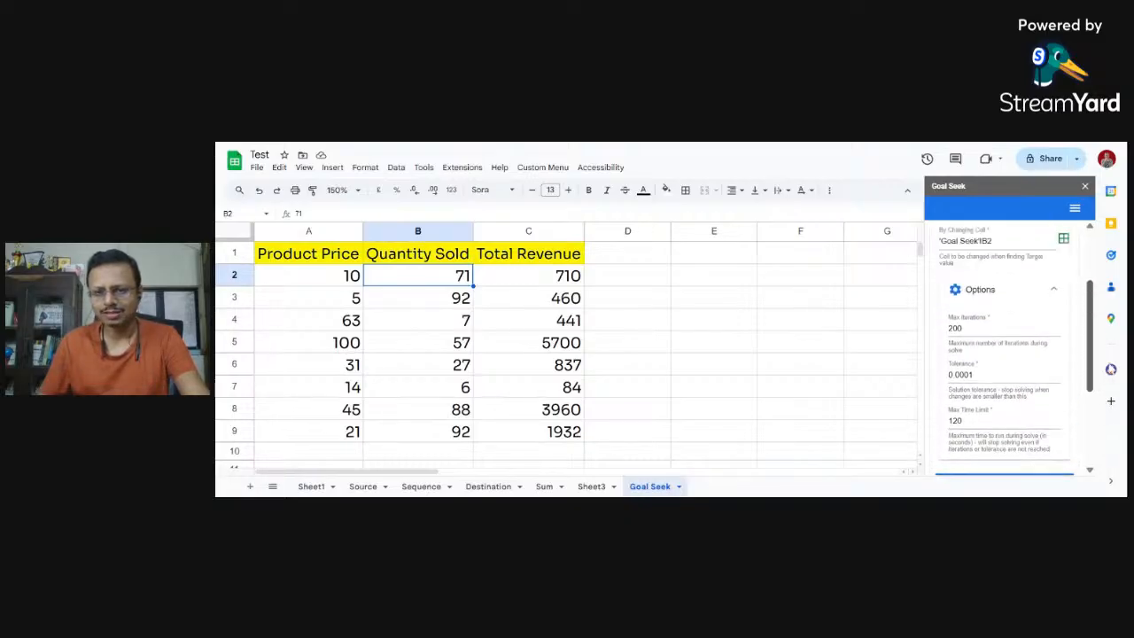
pyautogui.click(1056, 290)
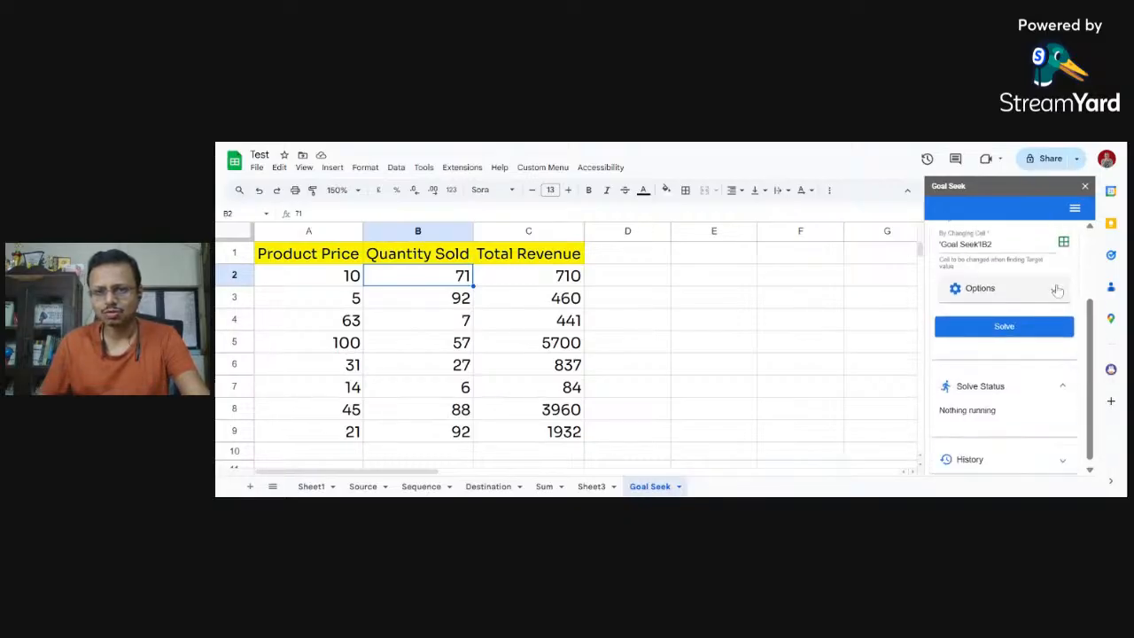
pyautogui.click(992, 328)
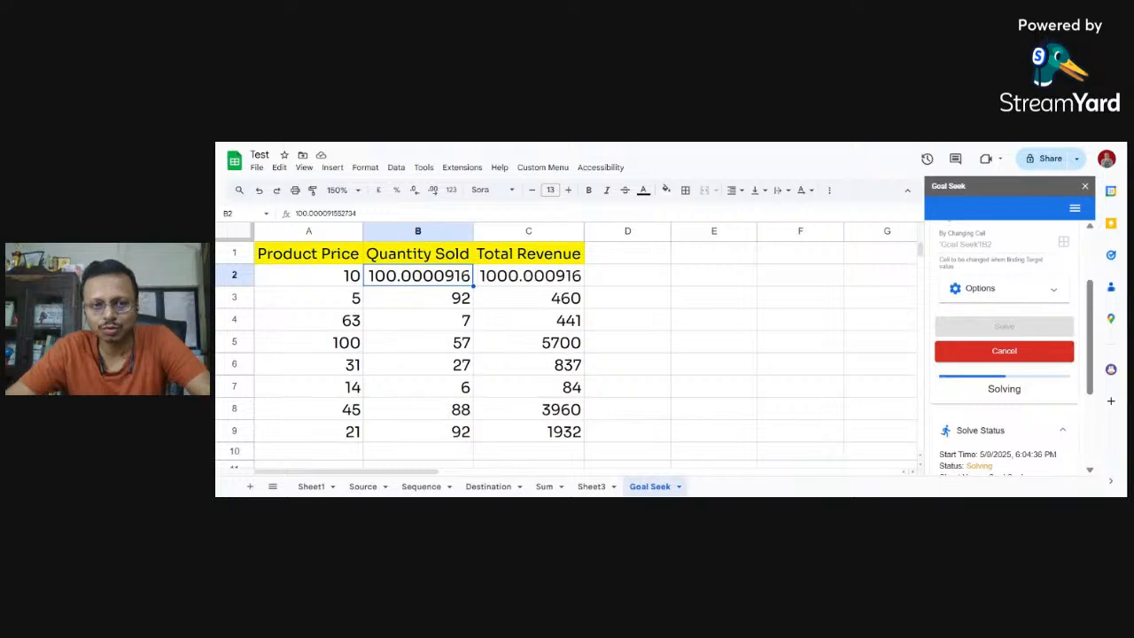
pyautogui.scroll(-2, 1080, 408)
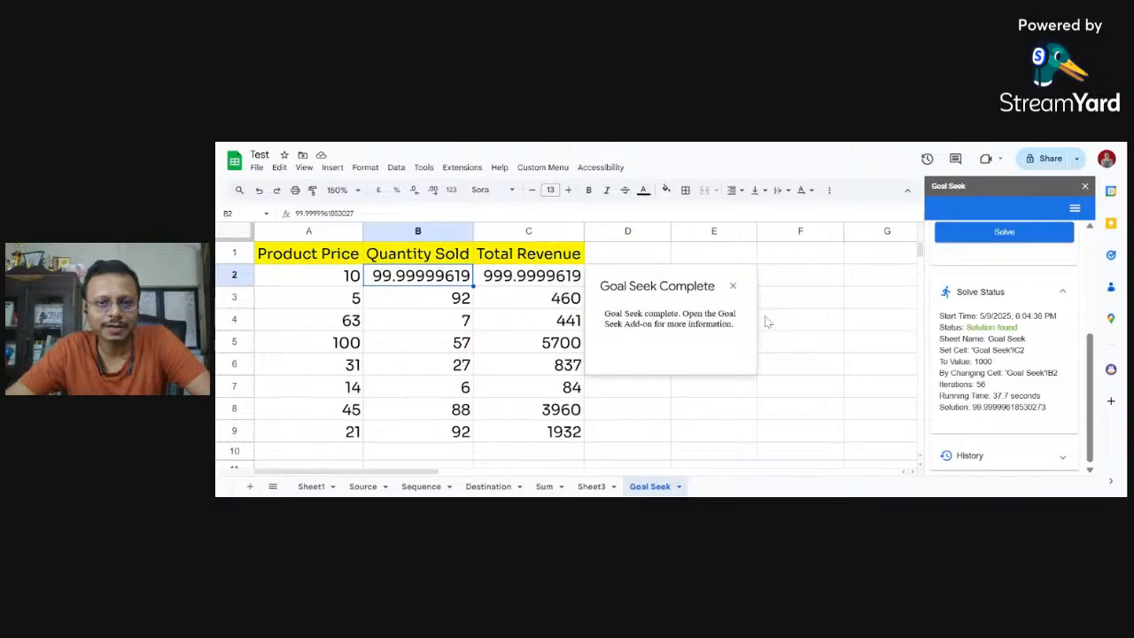
pyautogui.click(733, 285)
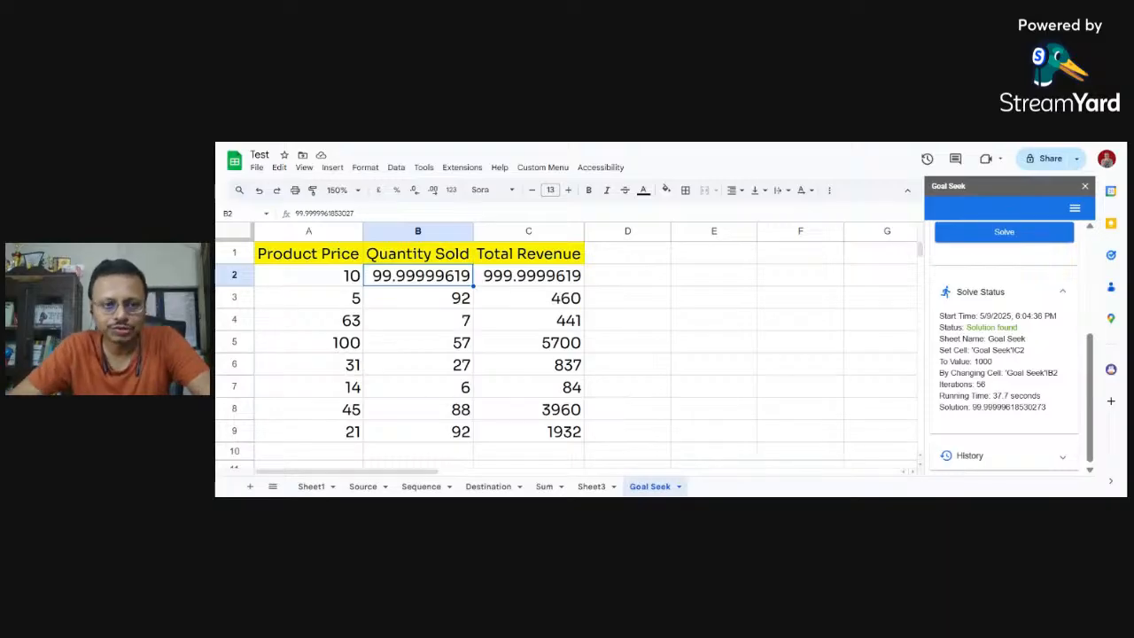
# Set the product price in A3 to 10 and the quantity sold in B3 to 90.
pyautogui.click(348, 302)
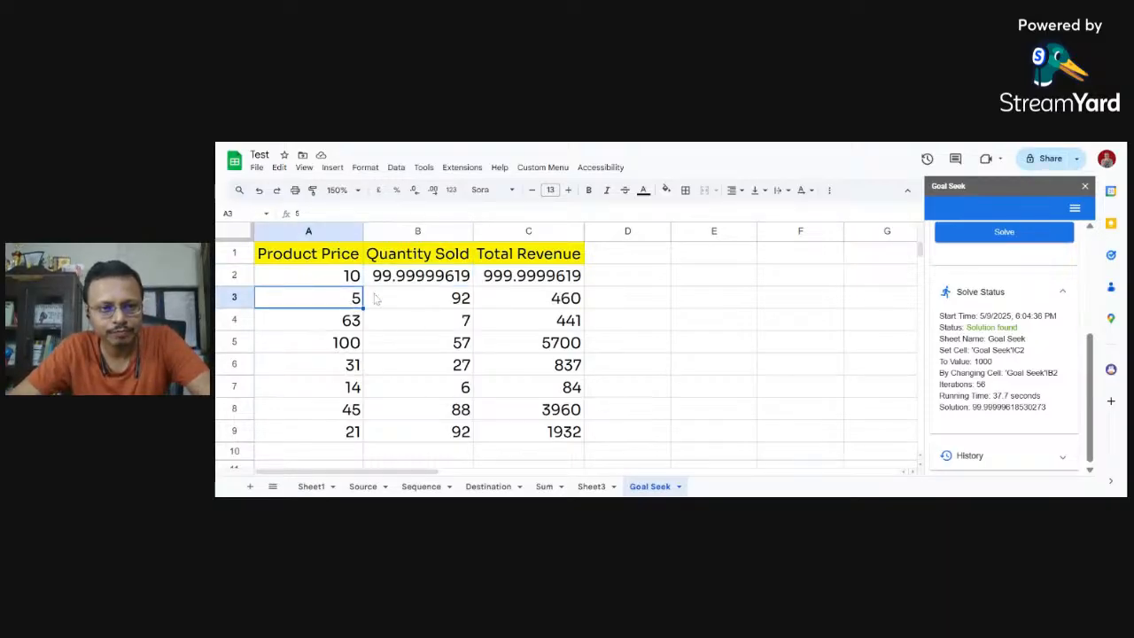
pyautogui.click(417, 304)
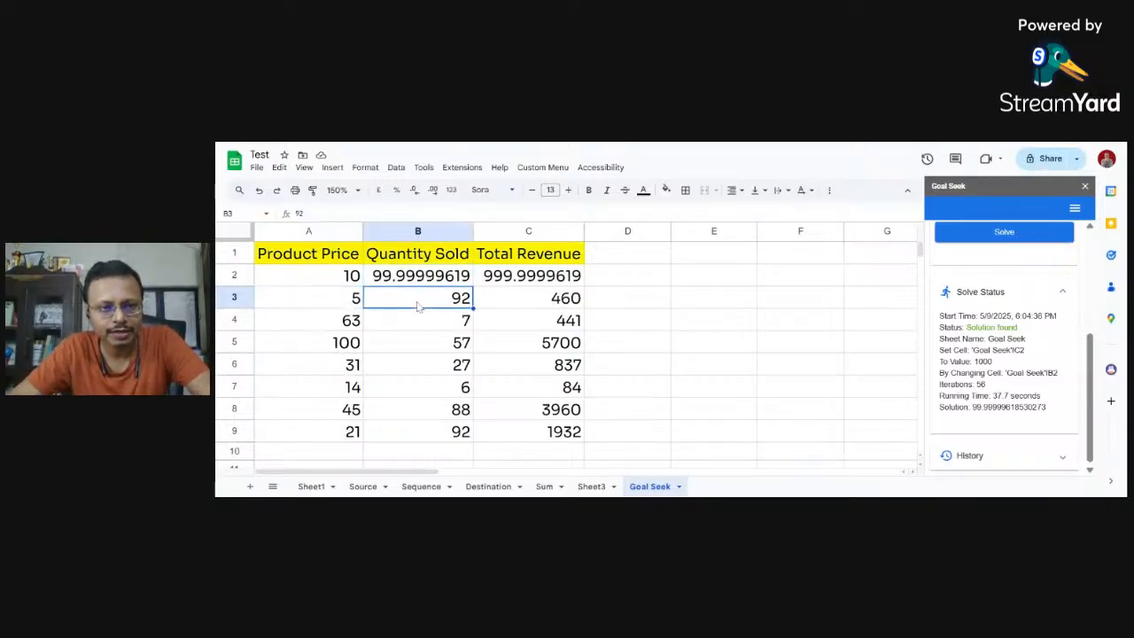
pyautogui.click(346, 305)
pyautogui.write('10')
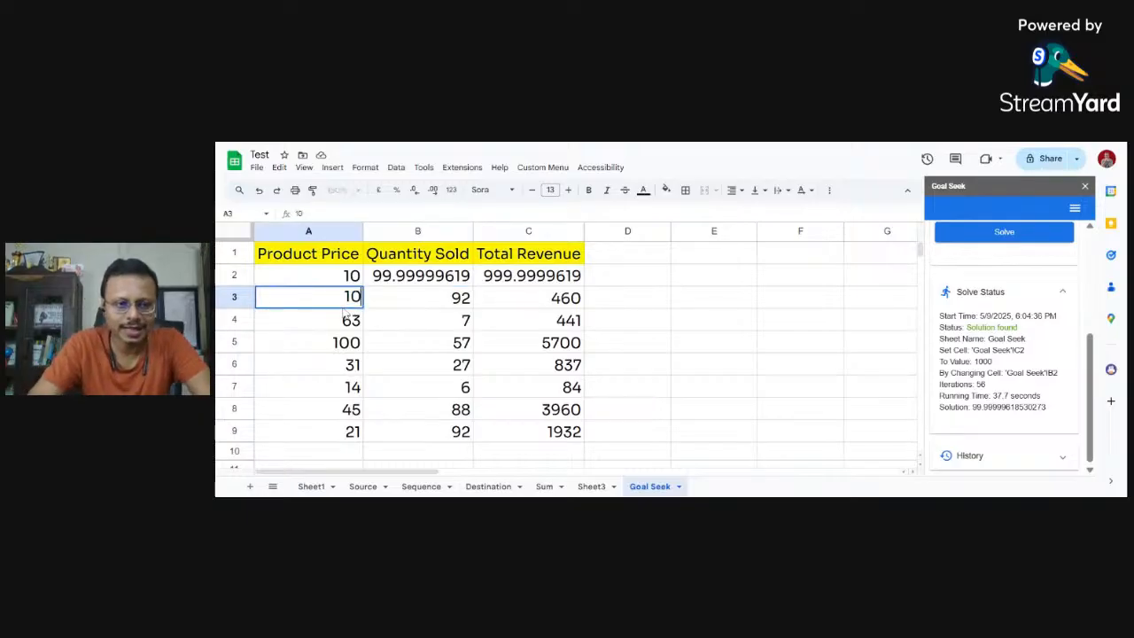
pyautogui.press('Tab')
pyautogui.write('90')
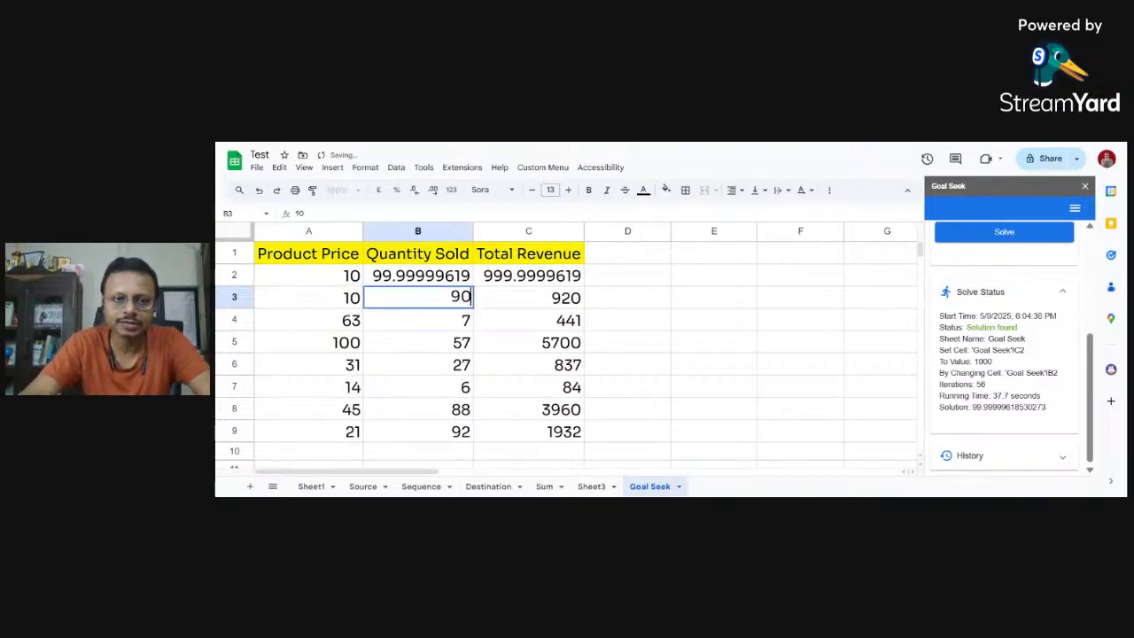
pyautogui.press('Tab')
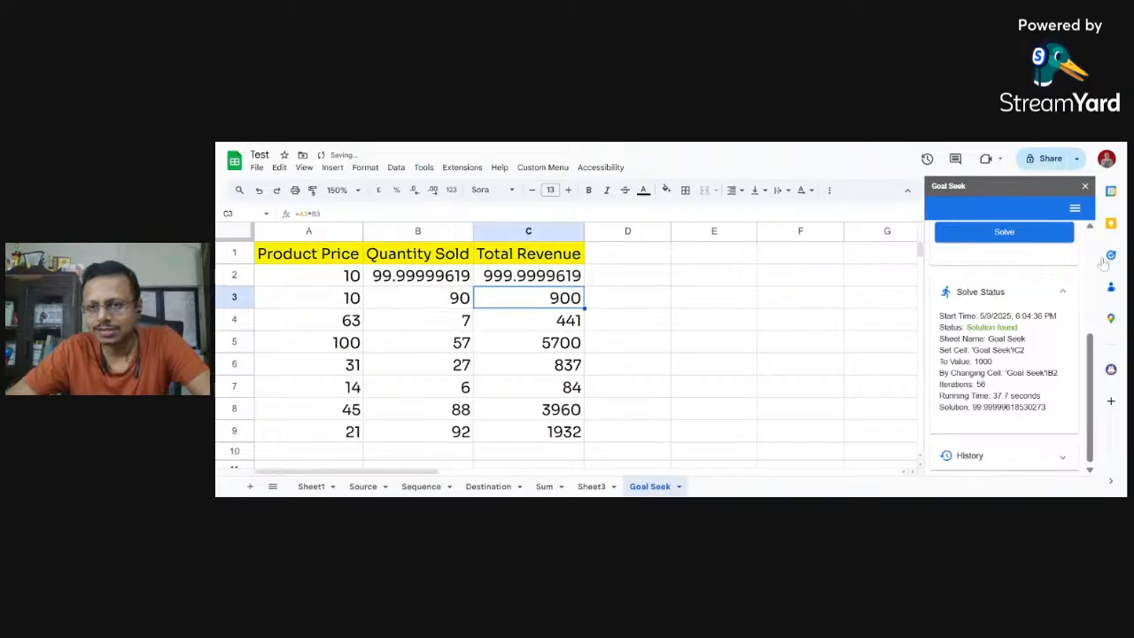
# Solve with Goal Seek for the quantity in B3 that brings the total revenue in C3 to 1000, and dismiss the completion notice.
pyautogui.scroll(3, 1085, 250)
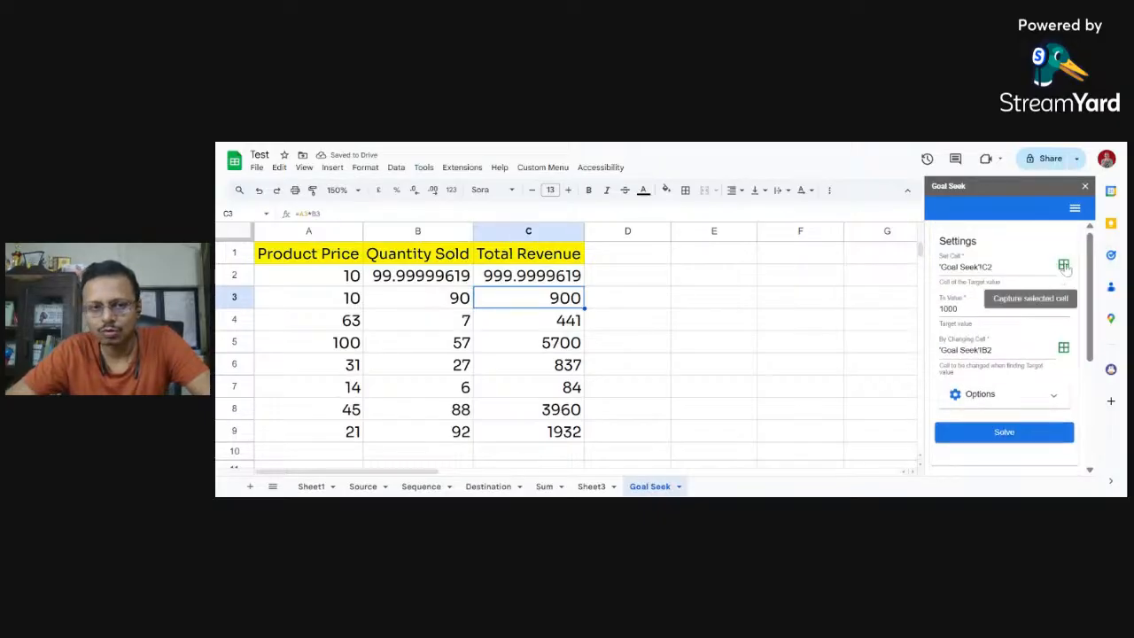
pyautogui.click(1064, 266)
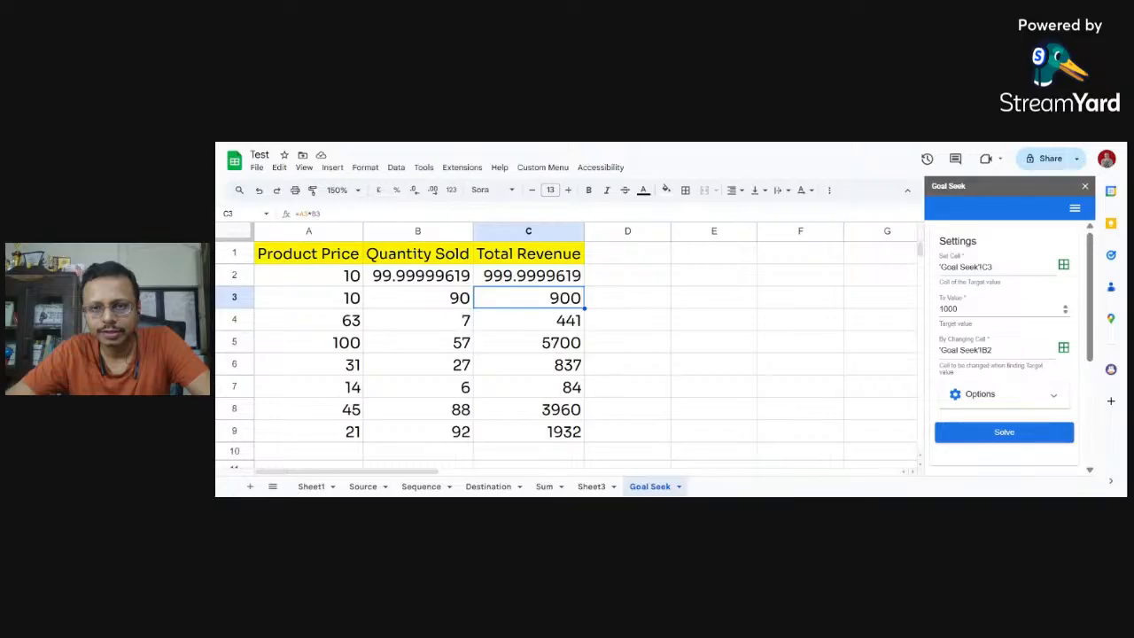
pyautogui.click(1064, 348)
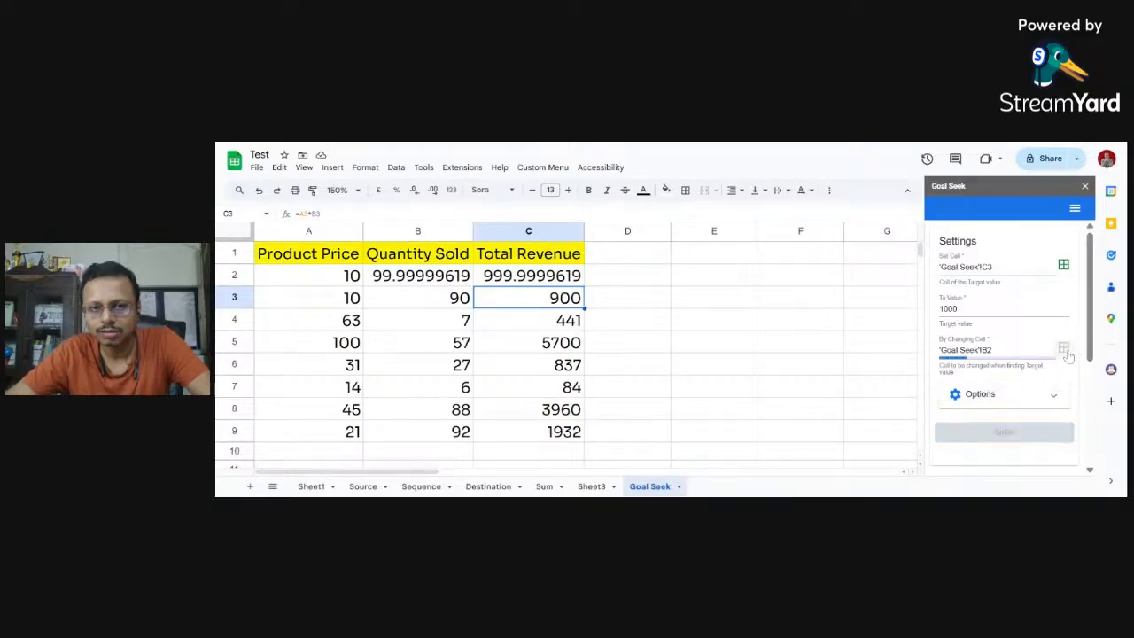
pyautogui.click(448, 310)
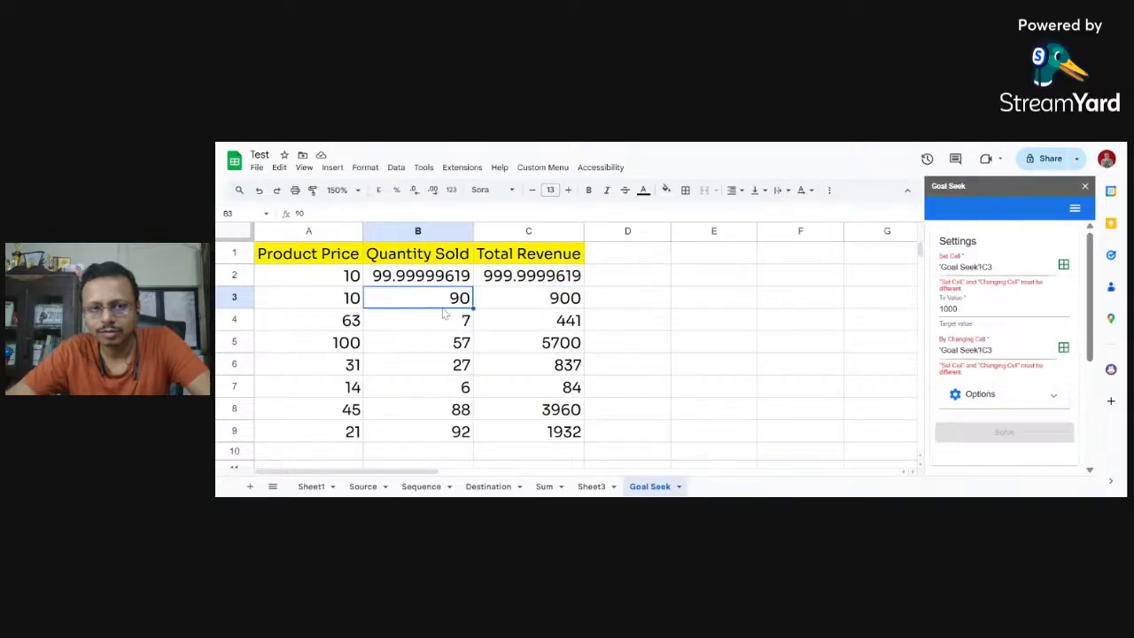
pyautogui.click(1064, 348)
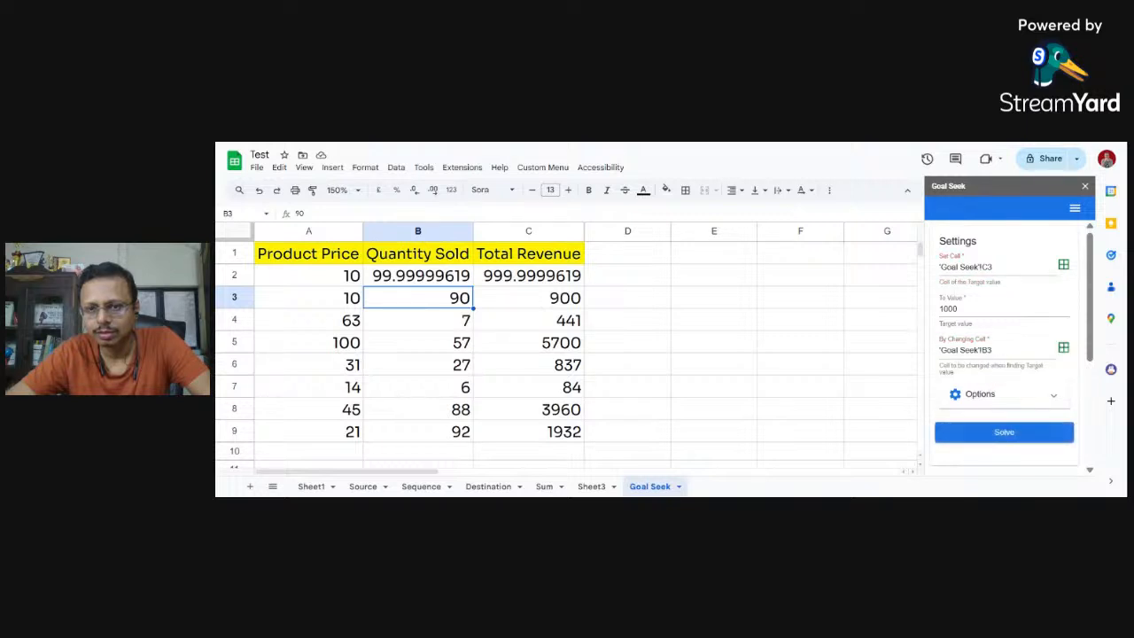
pyautogui.click(1002, 432)
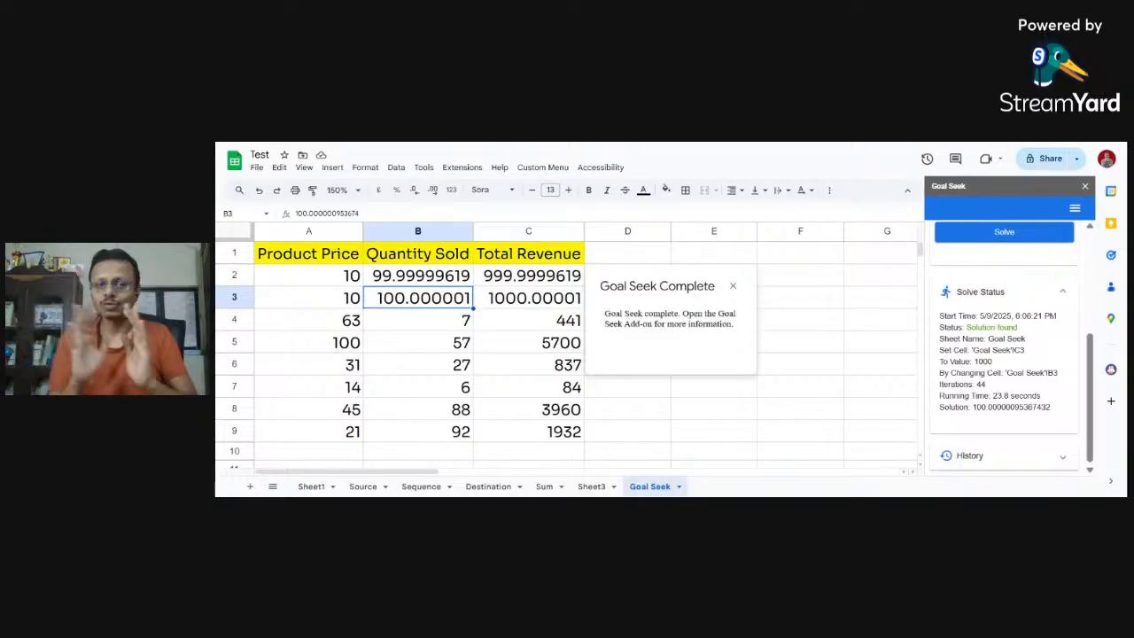
pyautogui.click(732, 286)
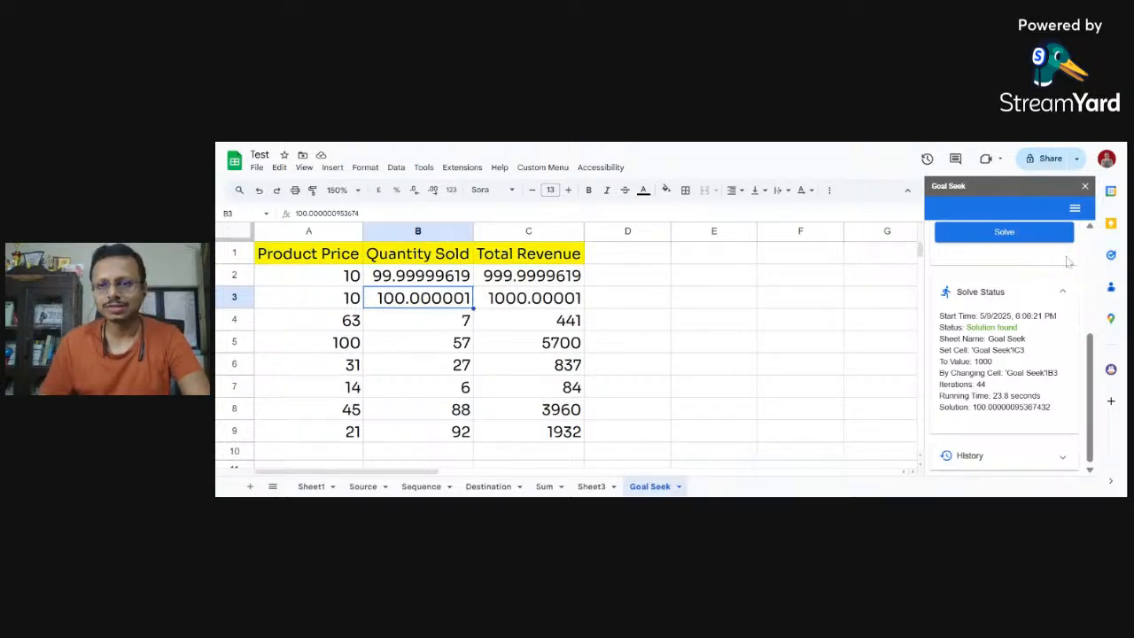
# Enter the label Monthly Savings in the empty cell F2 and the value 1000 in G2.
pyautogui.click(547, 266)
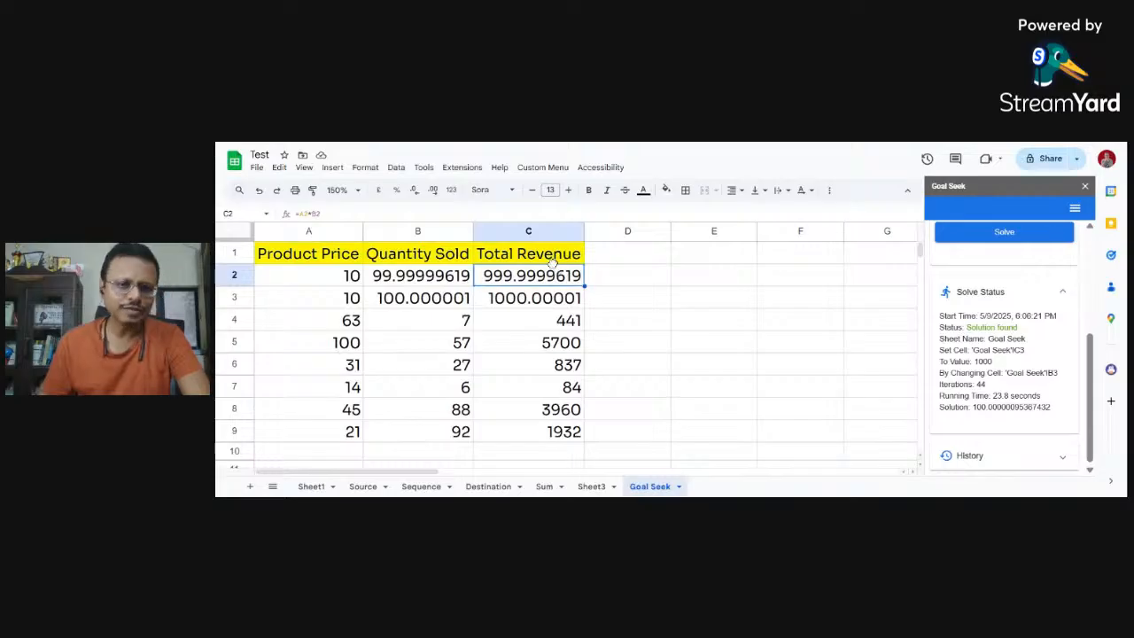
pyautogui.click(660, 275)
pyautogui.press('Left')
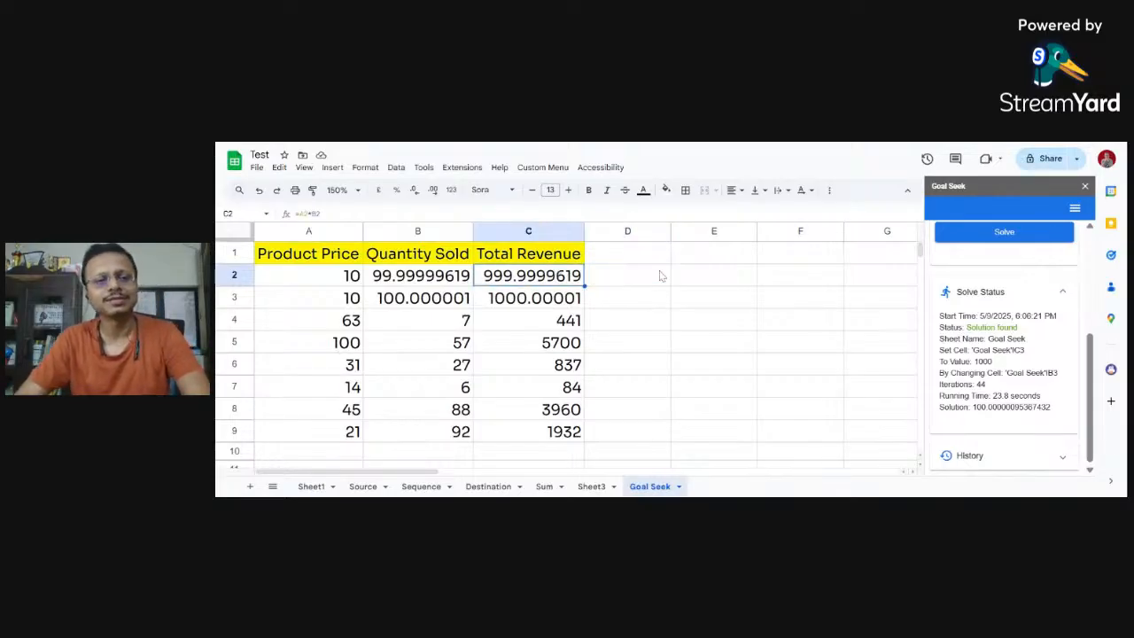
pyautogui.press('Up')
pyautogui.press('Left')
pyautogui.press('Right')
pyautogui.press('Right')
pyautogui.press('Right')
pyautogui.press('Right')
pyautogui.press('Right')
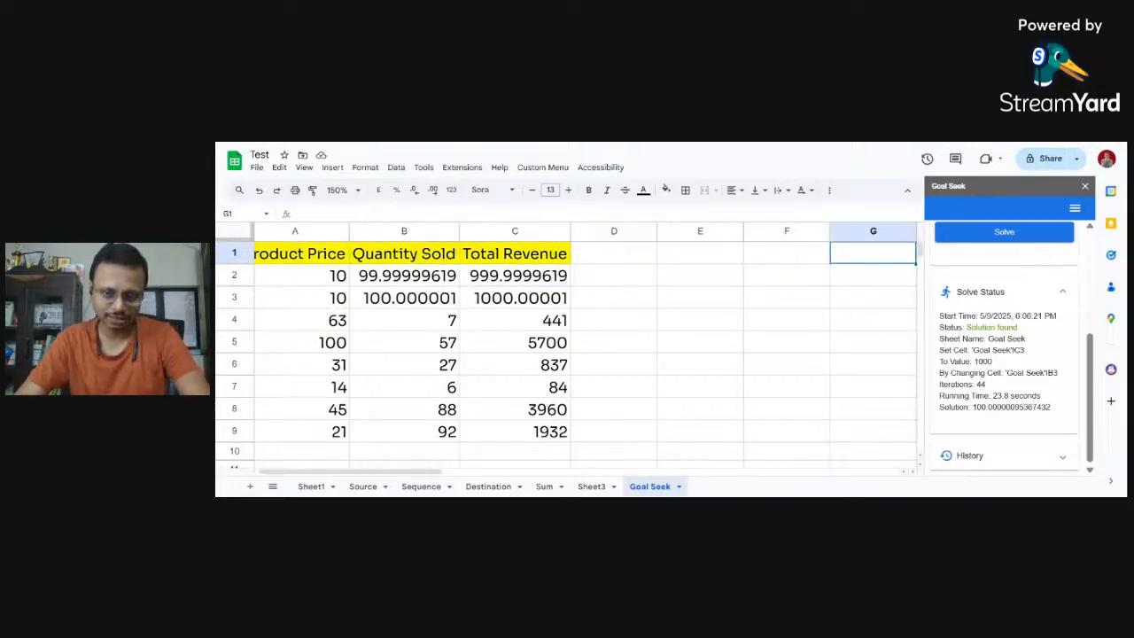
pyautogui.press('Right')
pyautogui.press('Right')
pyautogui.press('Right')
pyautogui.press('Right')
pyautogui.press('Left')
pyautogui.press('Left')
pyautogui.press('Left')
pyautogui.press('Left')
pyautogui.press('Left')
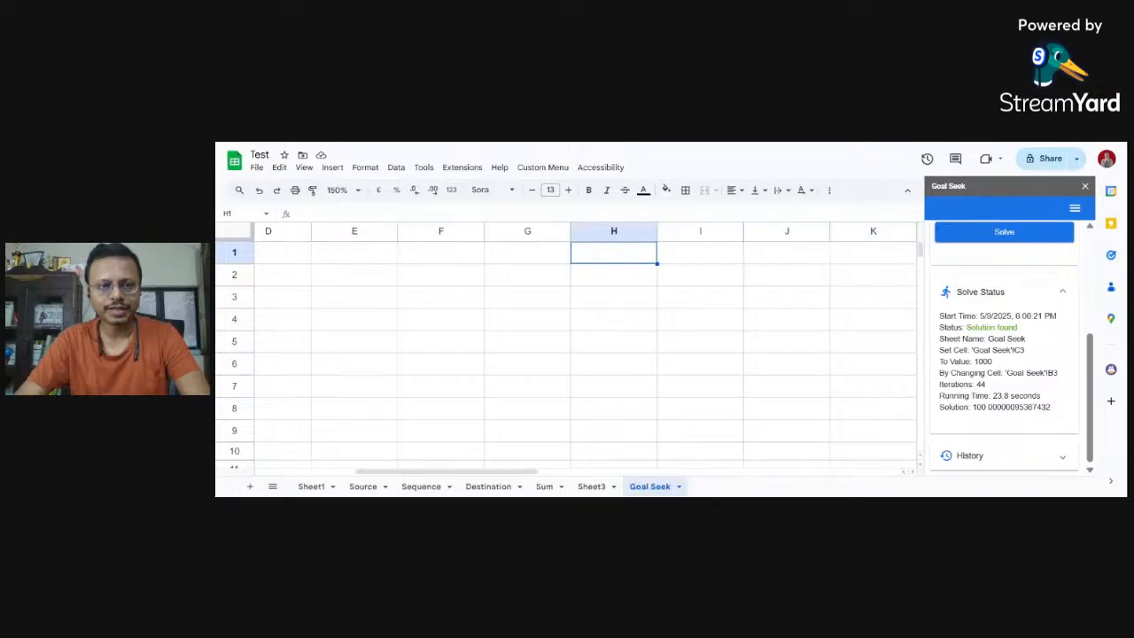
pyautogui.press('Down')
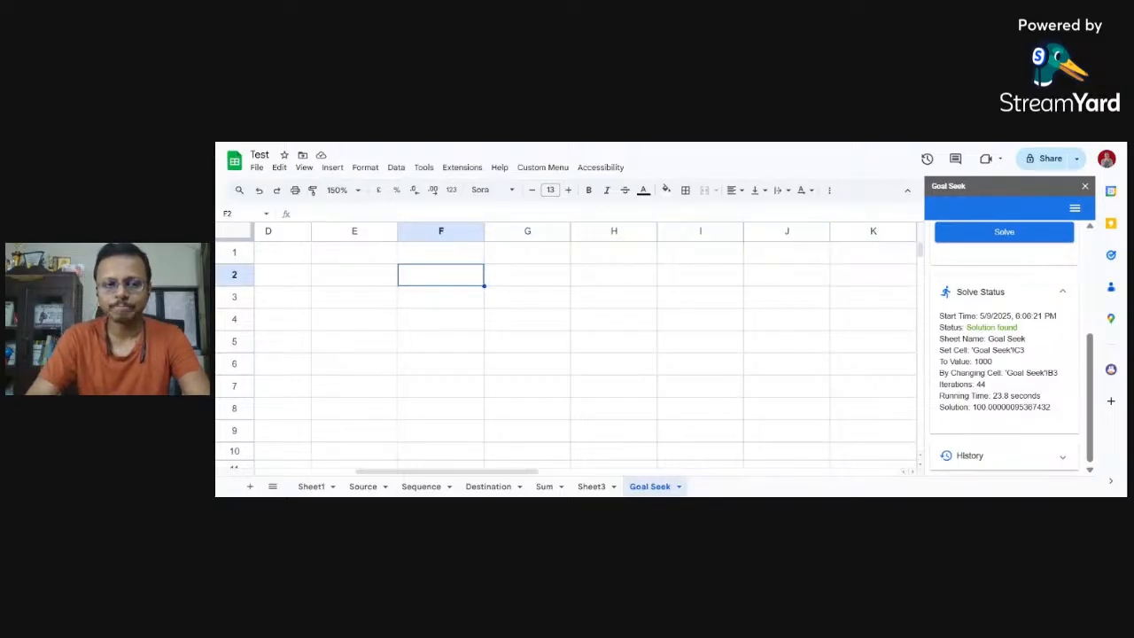
pyautogui.write('Toal')
pyautogui.press('BackSpace')
pyautogui.press('BackSpace')
pyautogui.press('BackSpace')
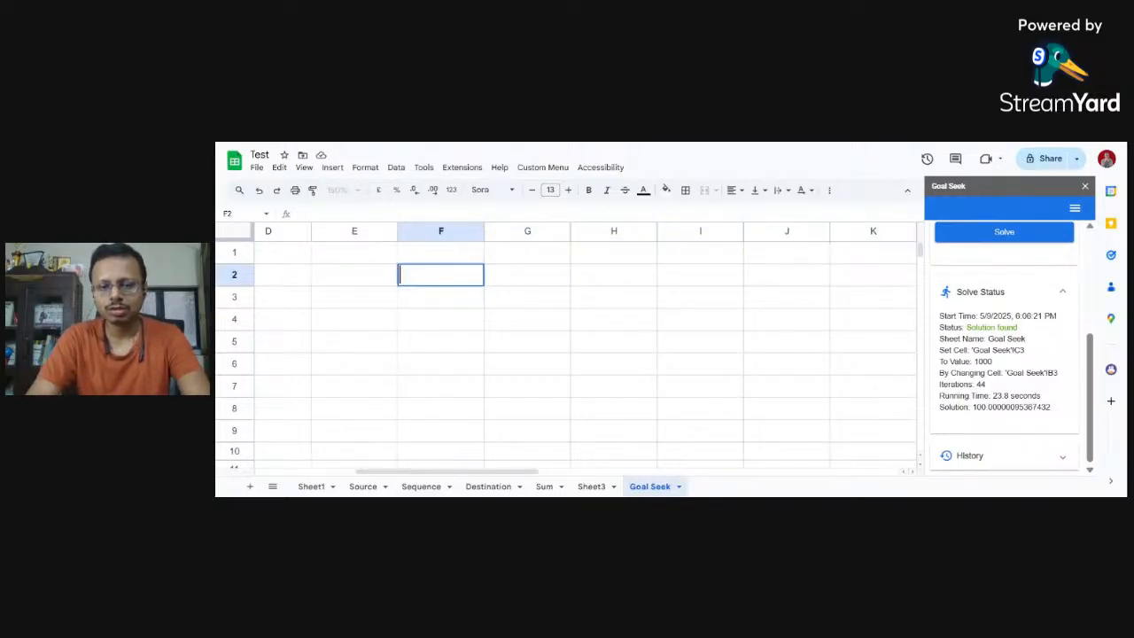
pyautogui.write('Mont')
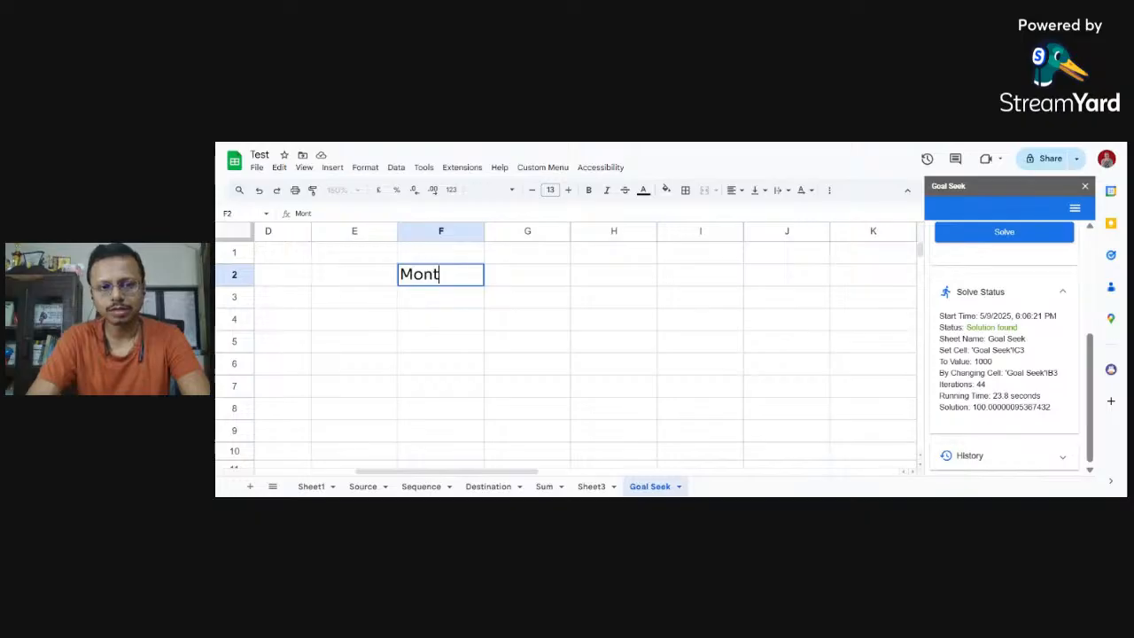
pyautogui.write('hlyj')
pyautogui.press('BackSpace')
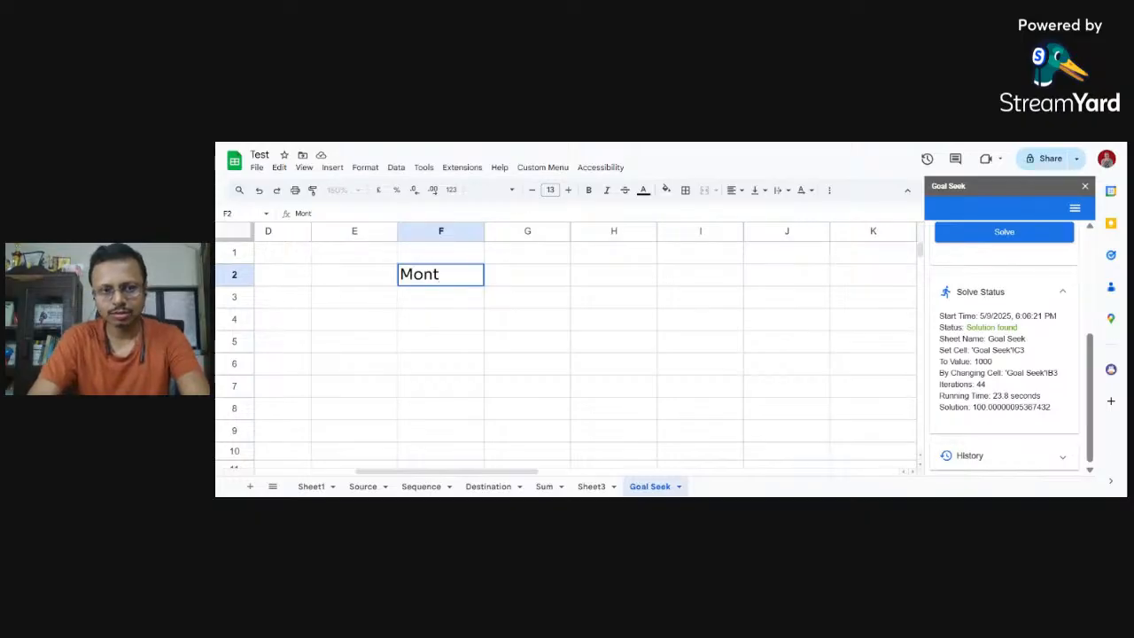
pyautogui.write('hly av')
pyautogui.press('BackSpace')
pyautogui.press('BackSpace')
pyautogui.write('Savings')
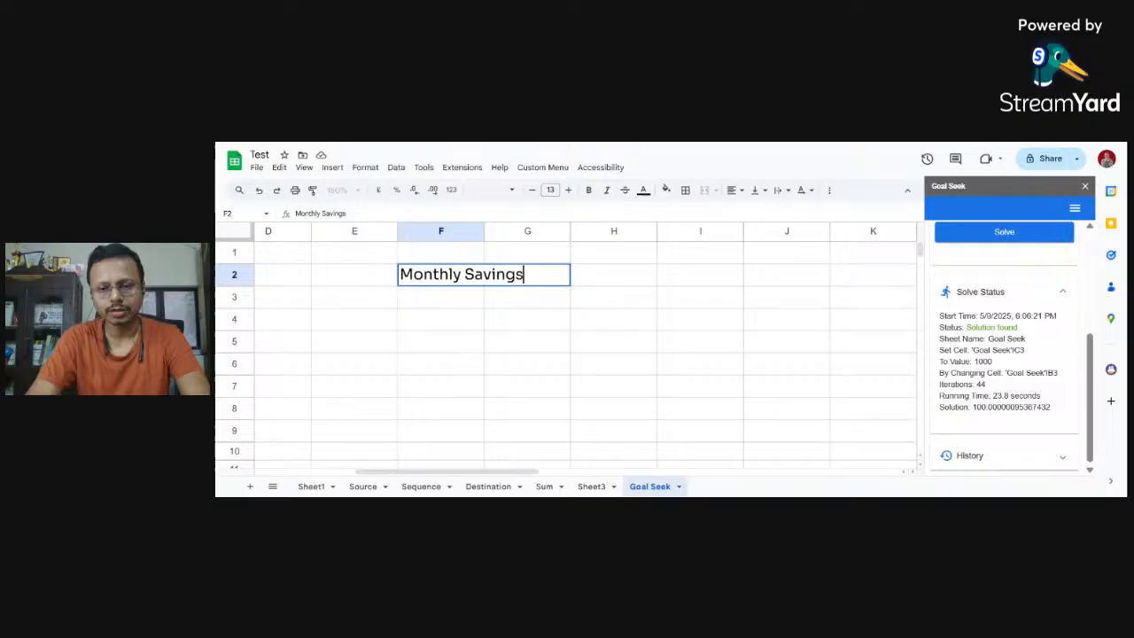
pyautogui.press('Tab')
pyautogui.write('1000')
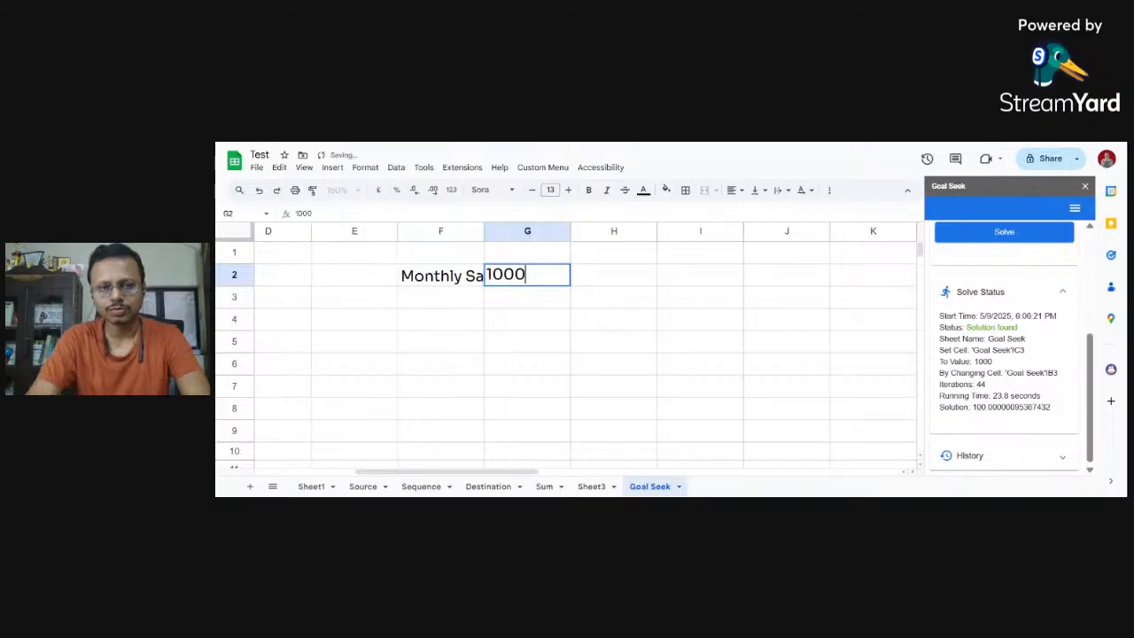
pyautogui.press('Return')
# Enter the label Annual Savings in F3 and the formula =G2*12 in G3.
pyautogui.write('Ann')
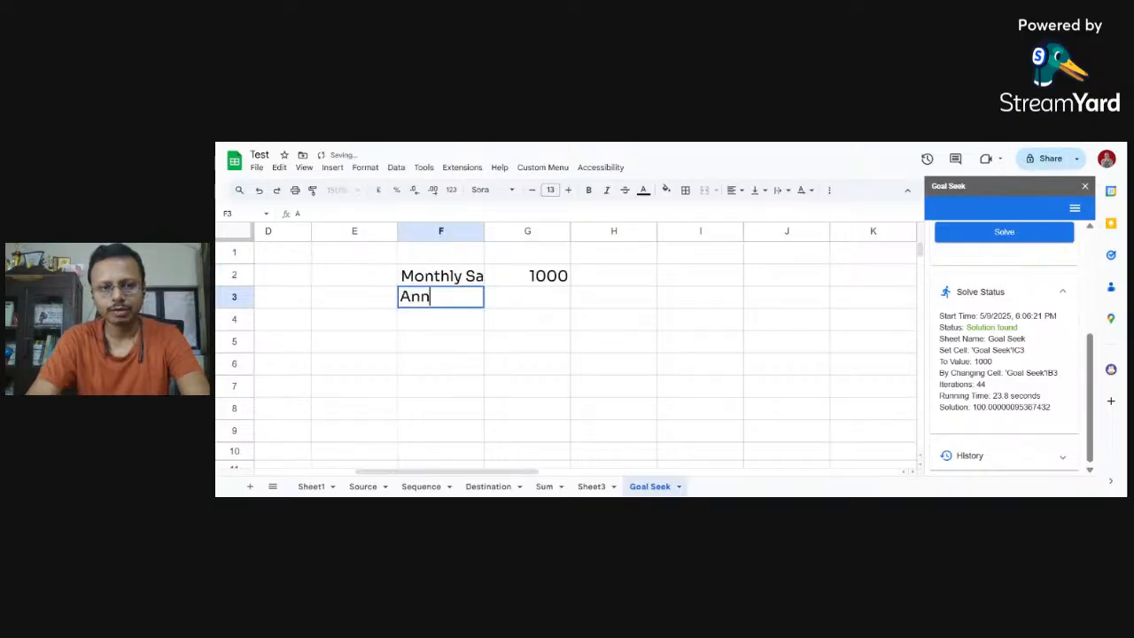
pyautogui.write('ual Savings')
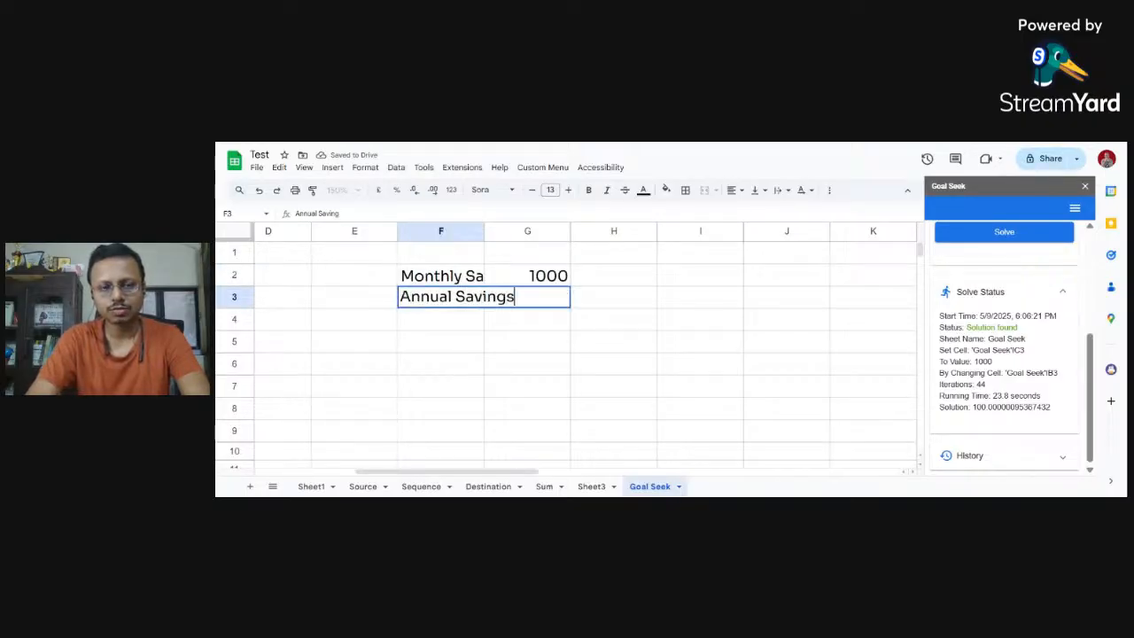
pyautogui.press('Tab')
pyautogui.write('=')
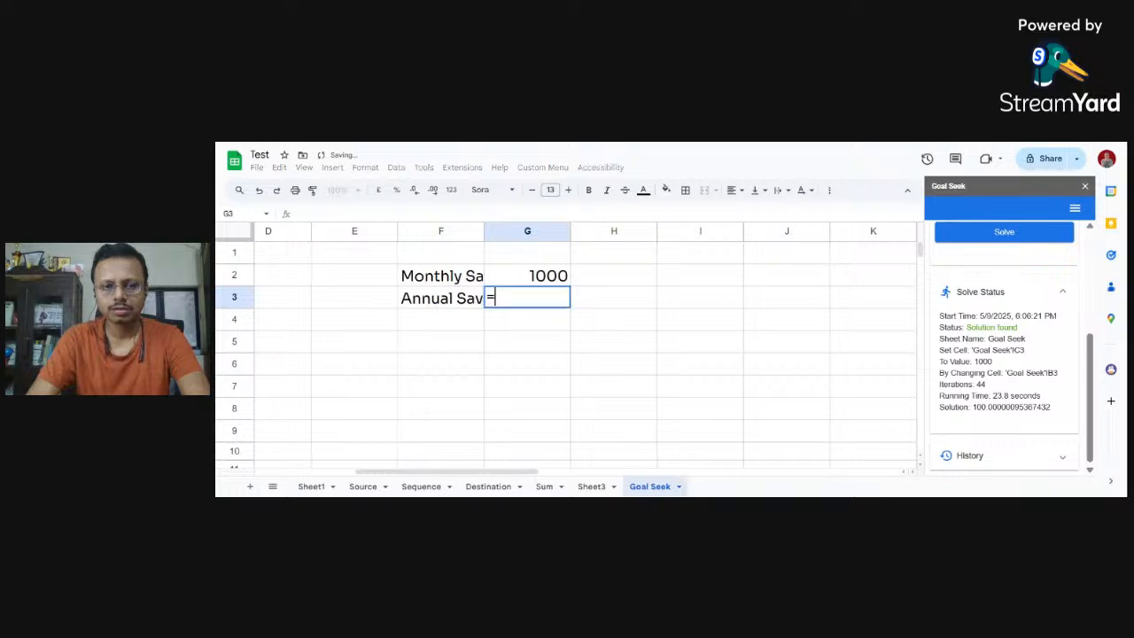
pyautogui.press('Up')
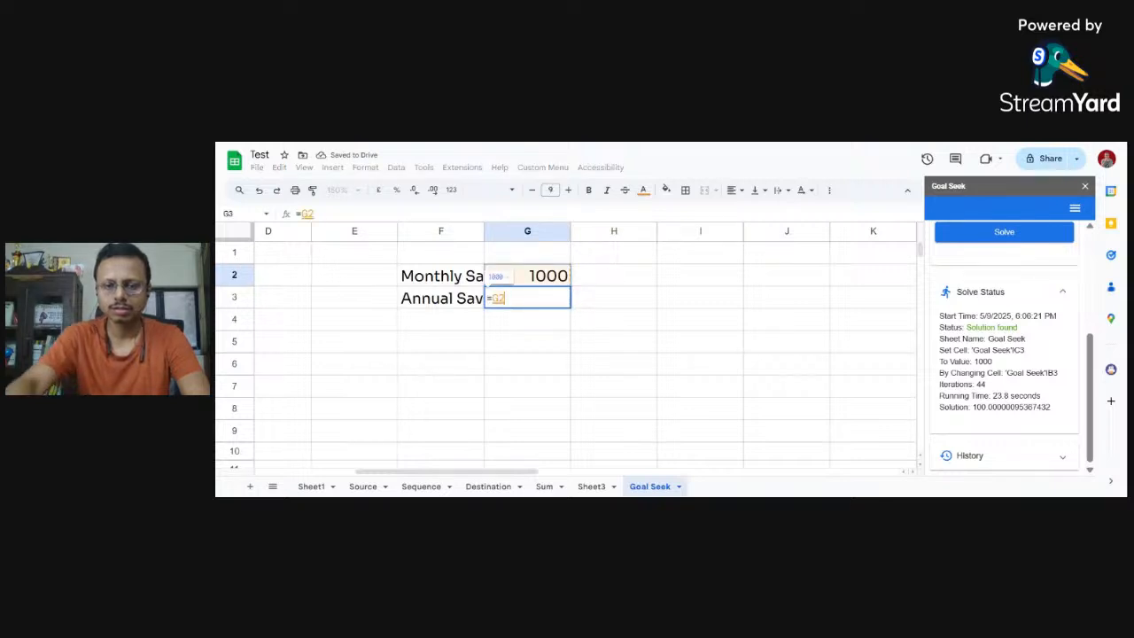
pyautogui.write('*12')
pyautogui.press('Return')
# Change the monthly savings in G2 to 5000 to test the annual savings formula.
pyautogui.press('Up')
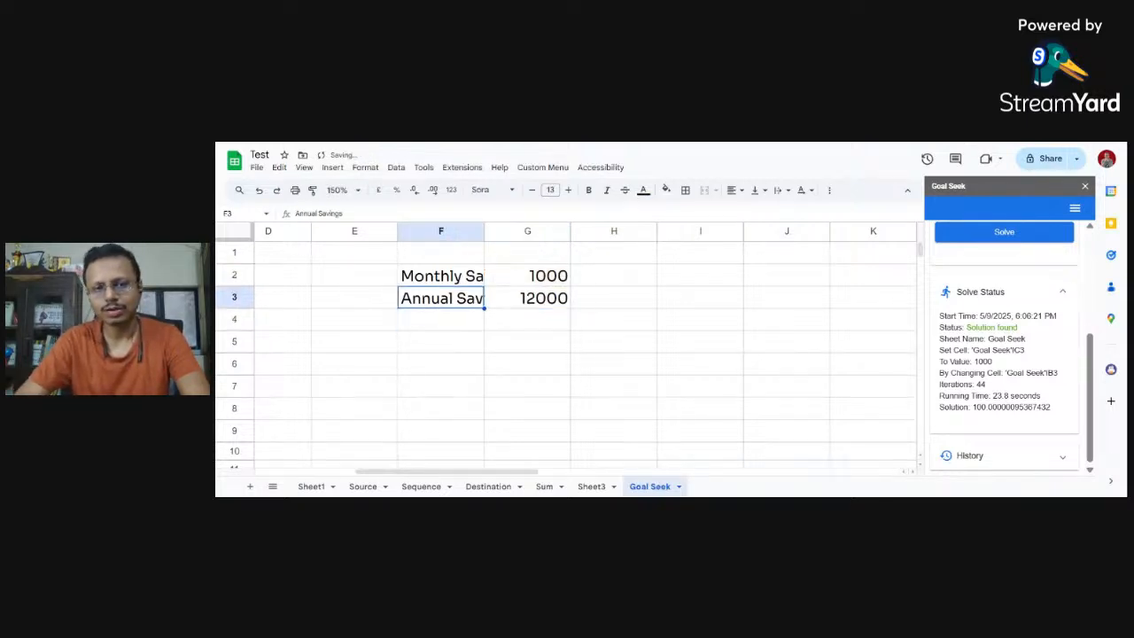
pyautogui.press('Right')
pyautogui.press('Up')
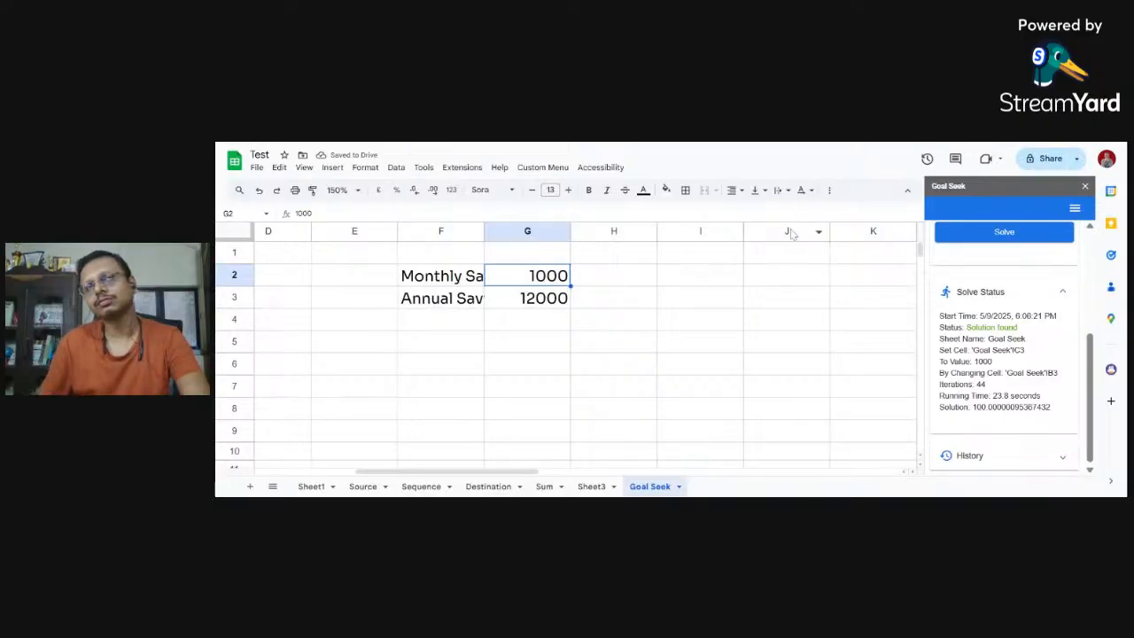
pyautogui.write('5000')
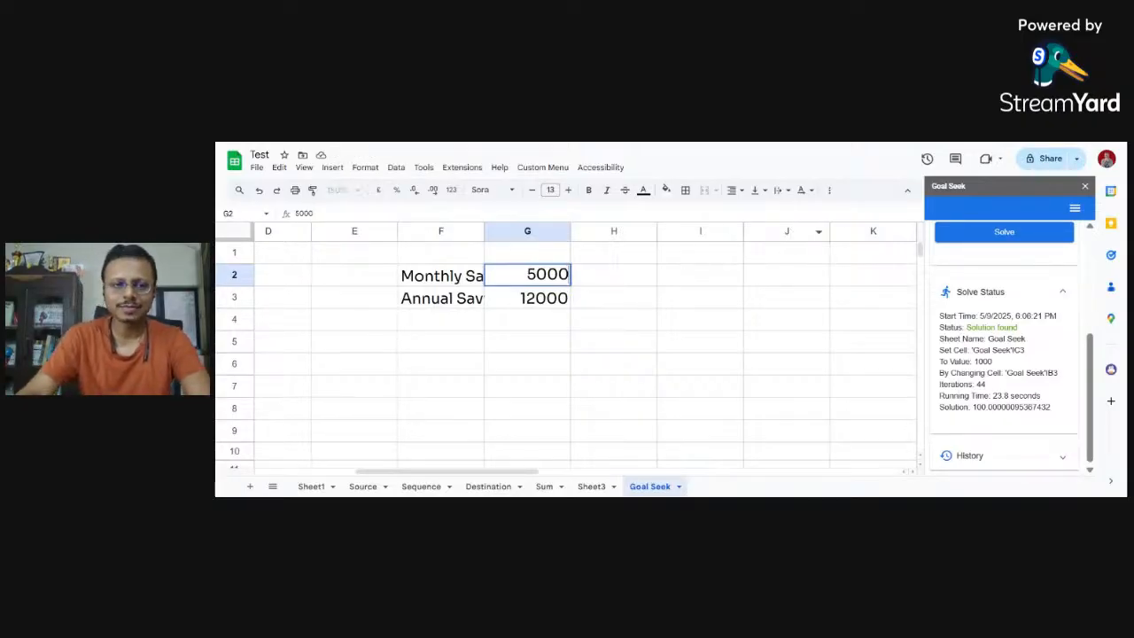
pyautogui.press('Return')
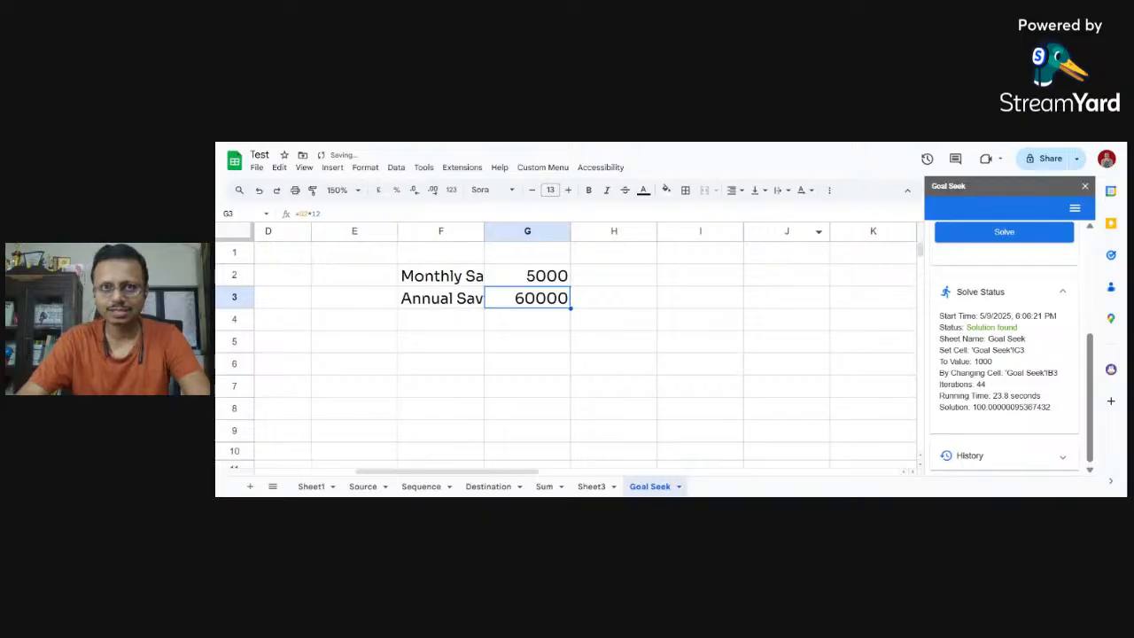
# Restore the monthly savings in G2 to 1000.
pyautogui.press('Up')
pyautogui.write('1000')
pyautogui.press('Return')
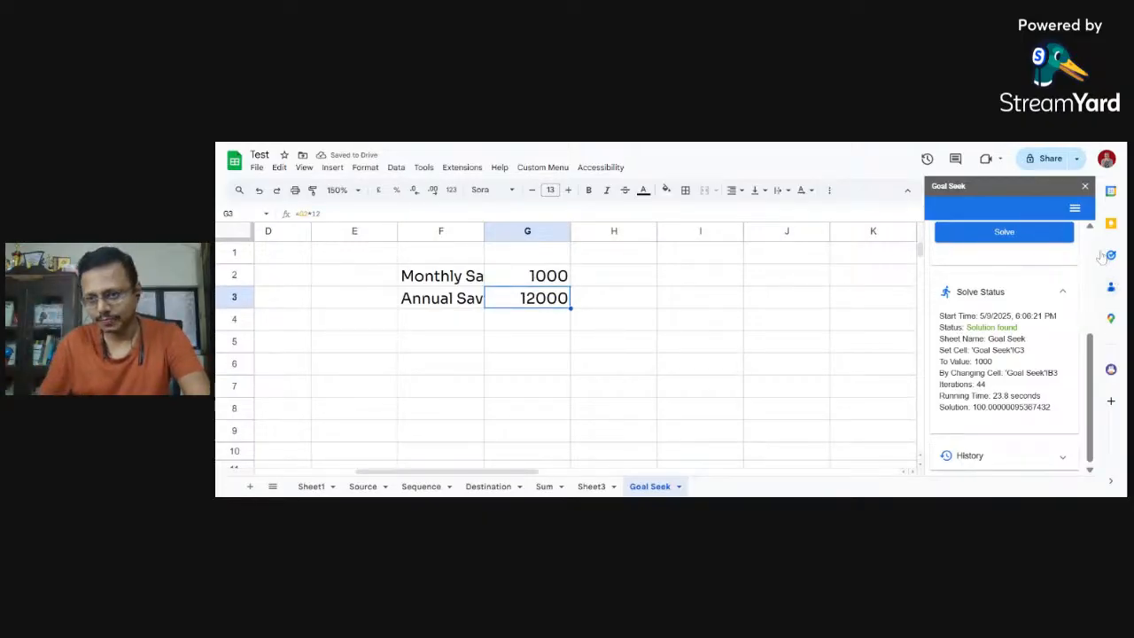
# Set the Goal Seek target cell to the annual savings in G3 with a target value of 1000000.
pyautogui.scroll(5, 1067, 279)
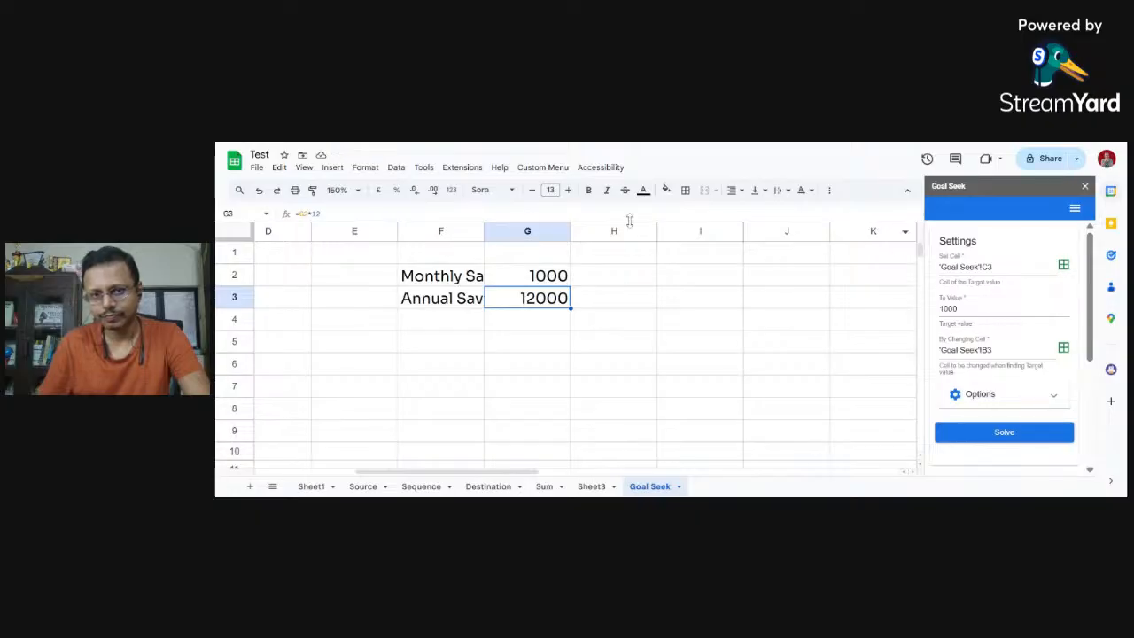
pyautogui.click(1065, 264)
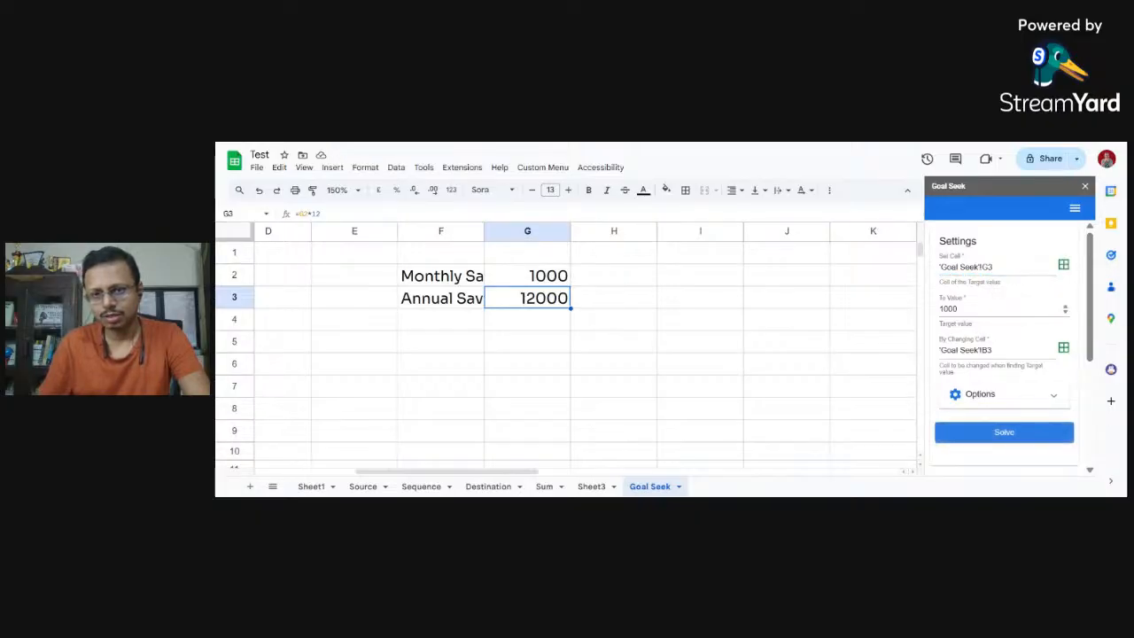
pyautogui.moveTo(959, 309); pyautogui.dragTo(935, 311)
pyautogui.write('1000')
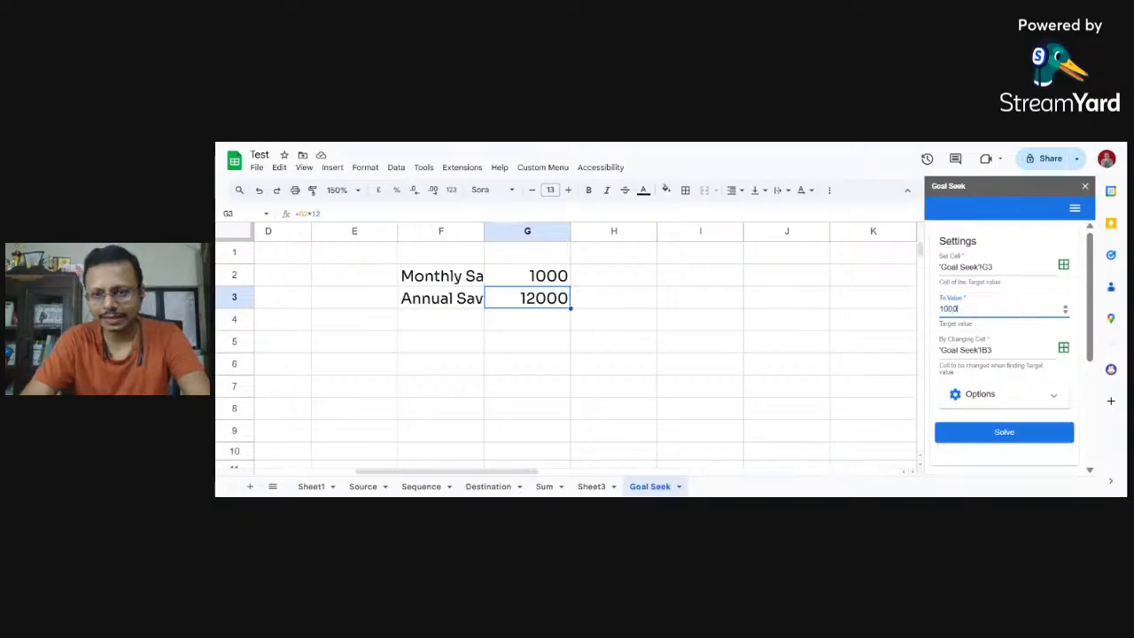
pyautogui.write('000')
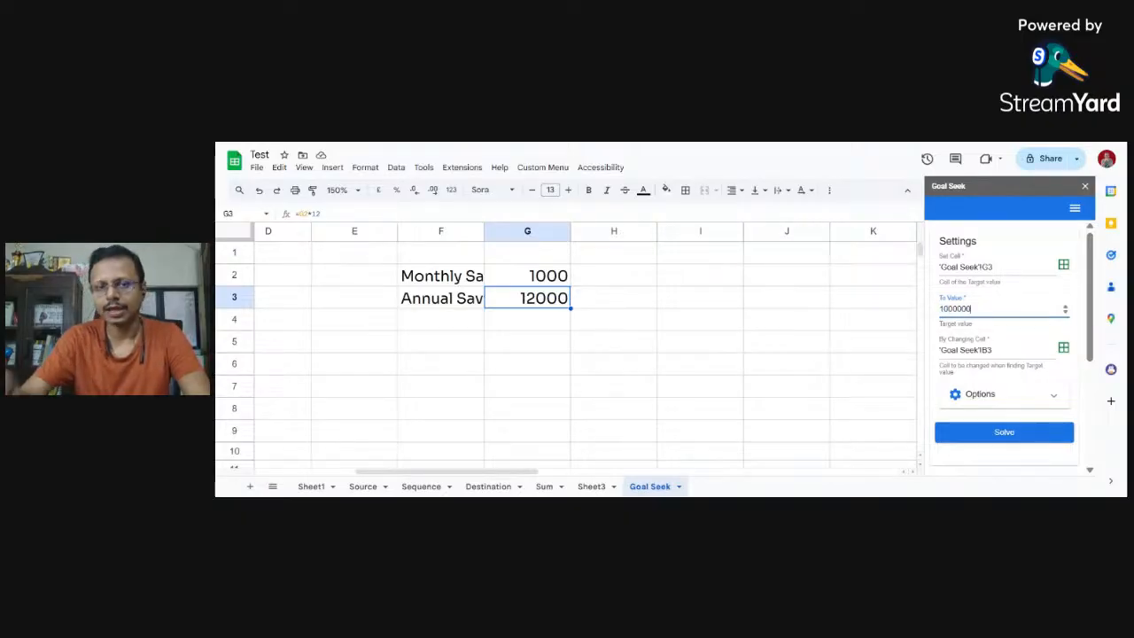
# Choose the monthly savings in G2 as the changing cell, solve, and dismiss the completion notice.
pyautogui.click(514, 278)
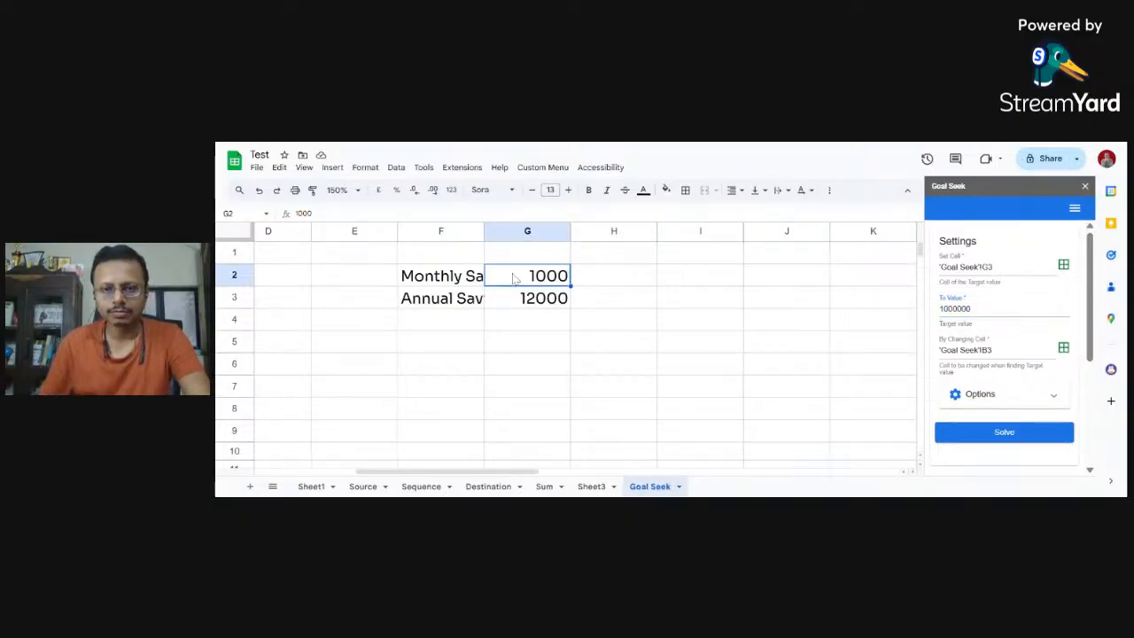
pyautogui.click(1062, 349)
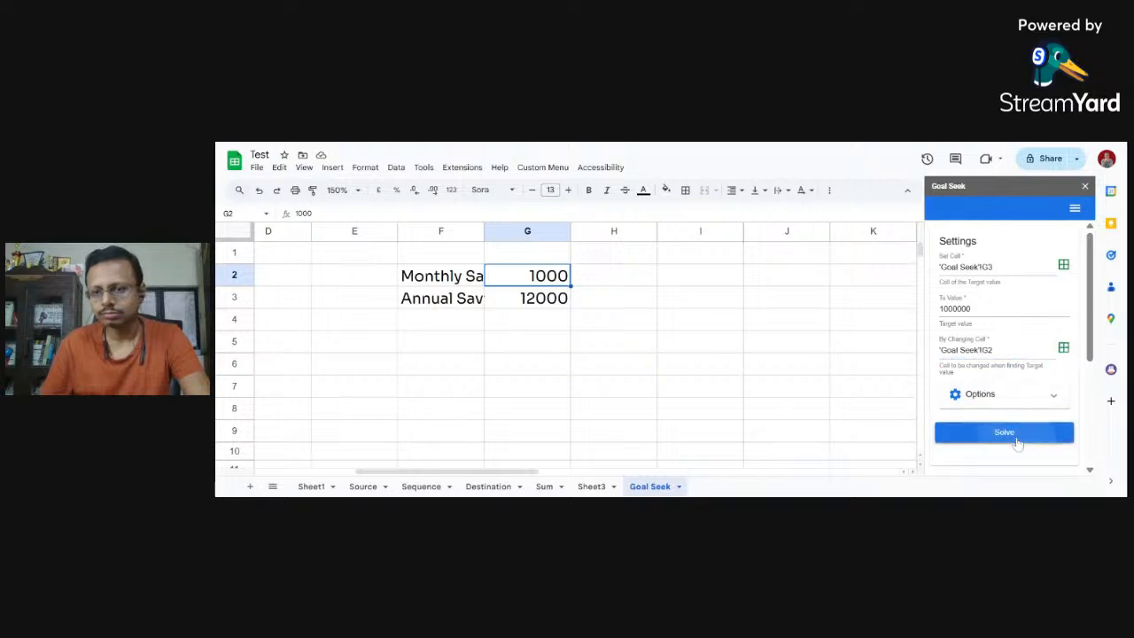
pyautogui.click(1017, 437)
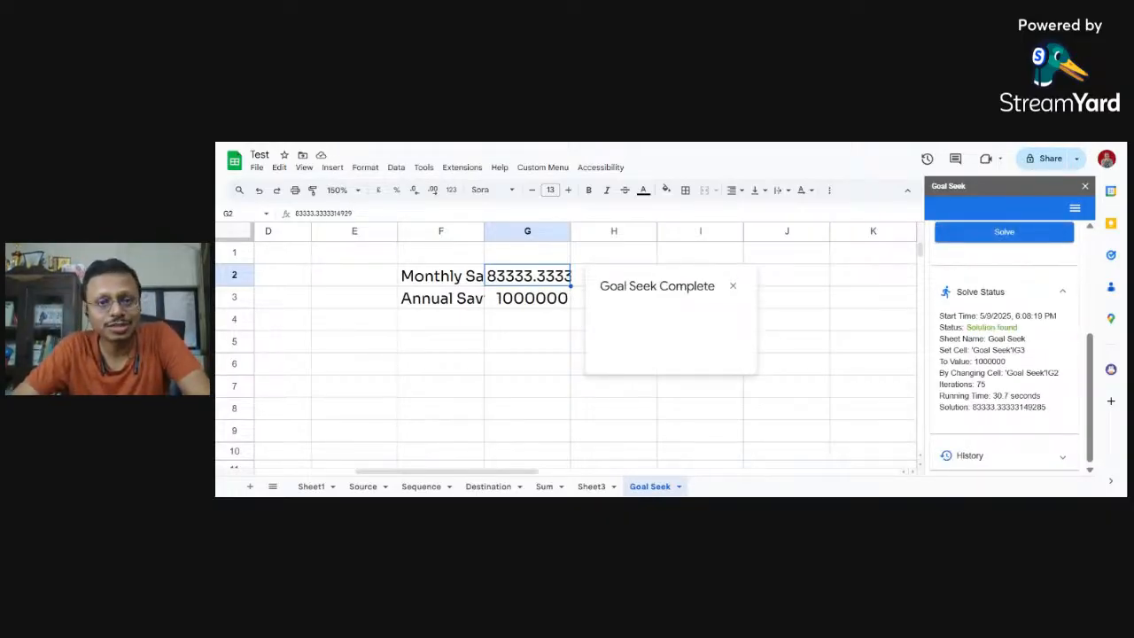
pyautogui.click(732, 286)
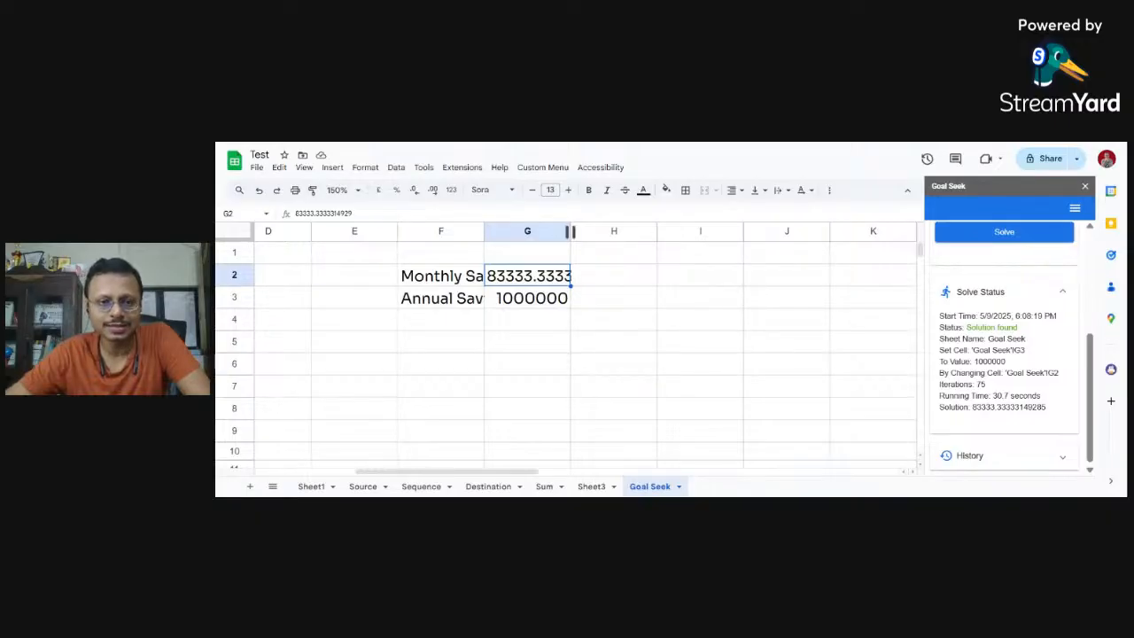
# Fit the widths of columns G and F to their contents and select the annual savings cell G3.
pyautogui.doubleClick(570, 231)
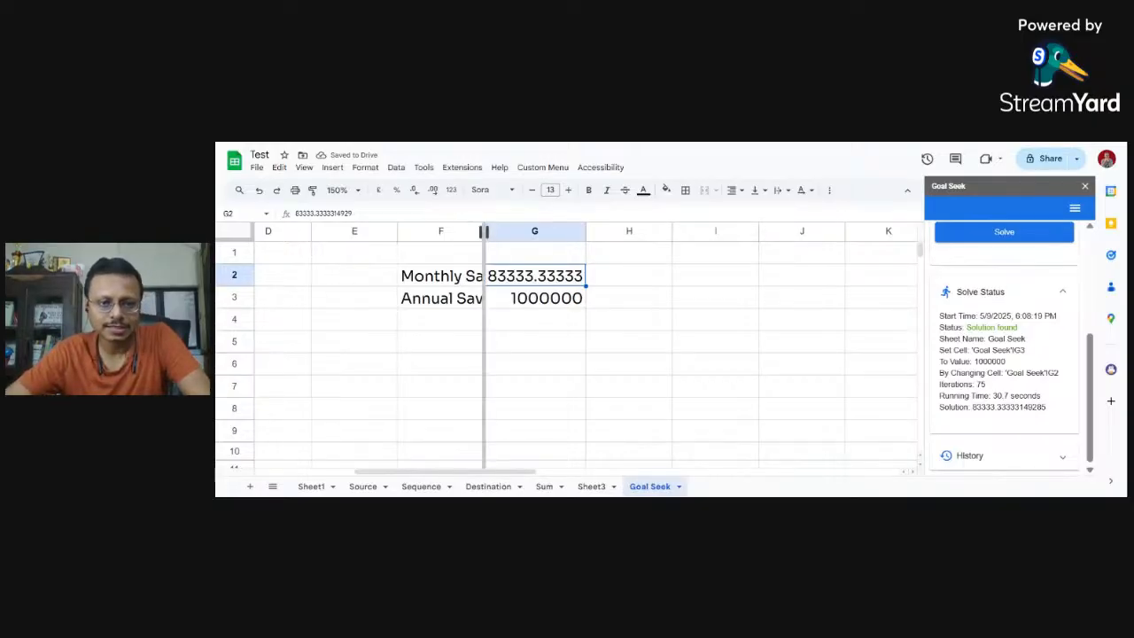
pyautogui.doubleClick(484, 232)
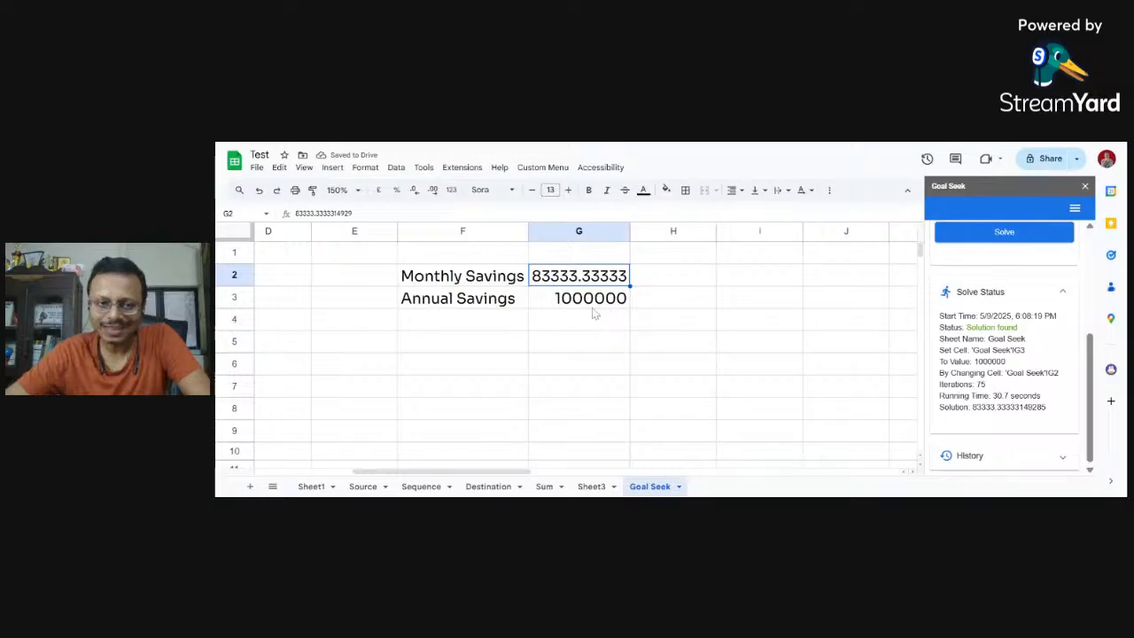
pyautogui.click(593, 306)
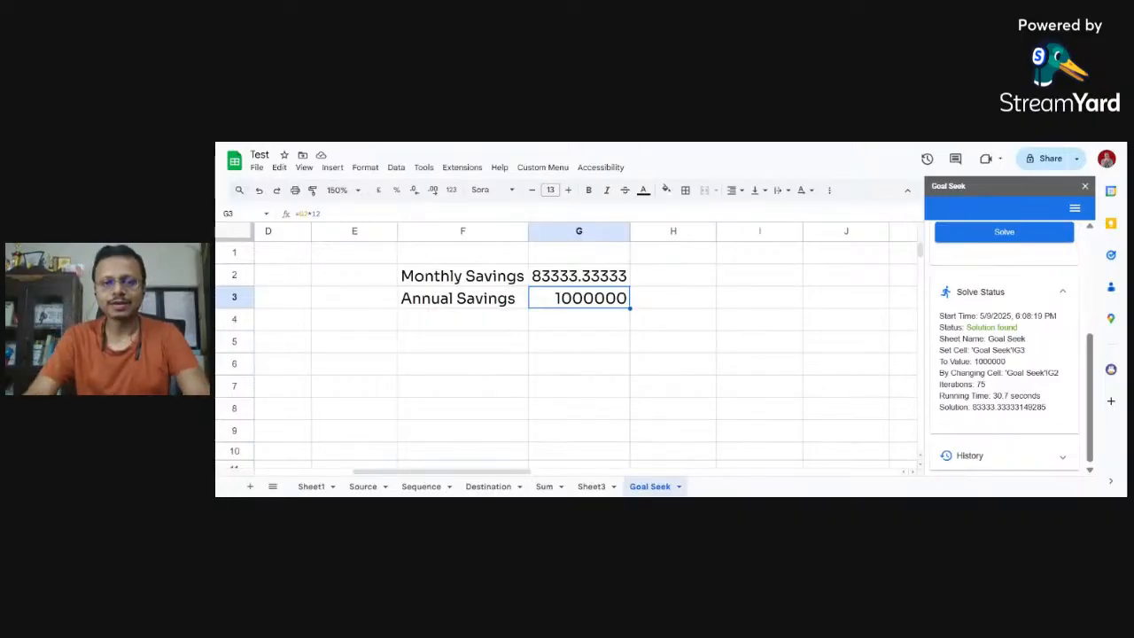
# Enter the note "Create a table of savings, Rate of Interest, no of monthly payments like SIP" in F6.
pyautogui.press('Down')
pyautogui.press('Left')
pyautogui.press('Down')
pyautogui.press('Down')
pyautogui.press('Down')
pyautogui.press('Up')
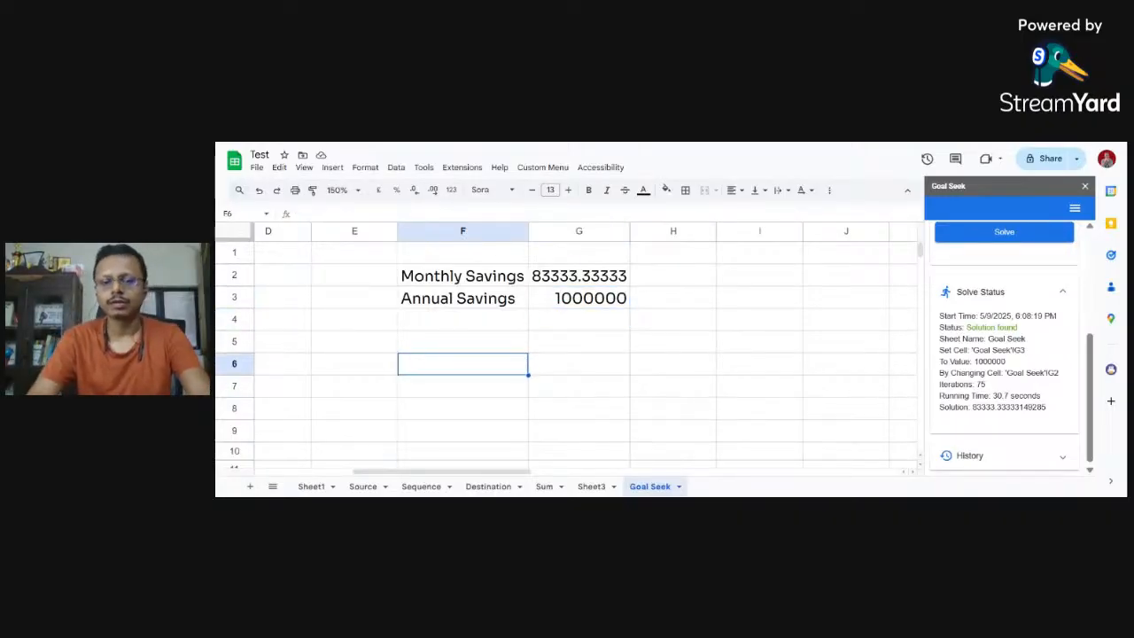
pyautogui.write('cREAT')
pyautogui.write('E')
pyautogui.press('BackSpace')
pyautogui.press('BackSpace')
pyautogui.press('BackSpace')
pyautogui.press('BackSpace')
pyautogui.press('BackSpace')
pyautogui.press('BackSpace')
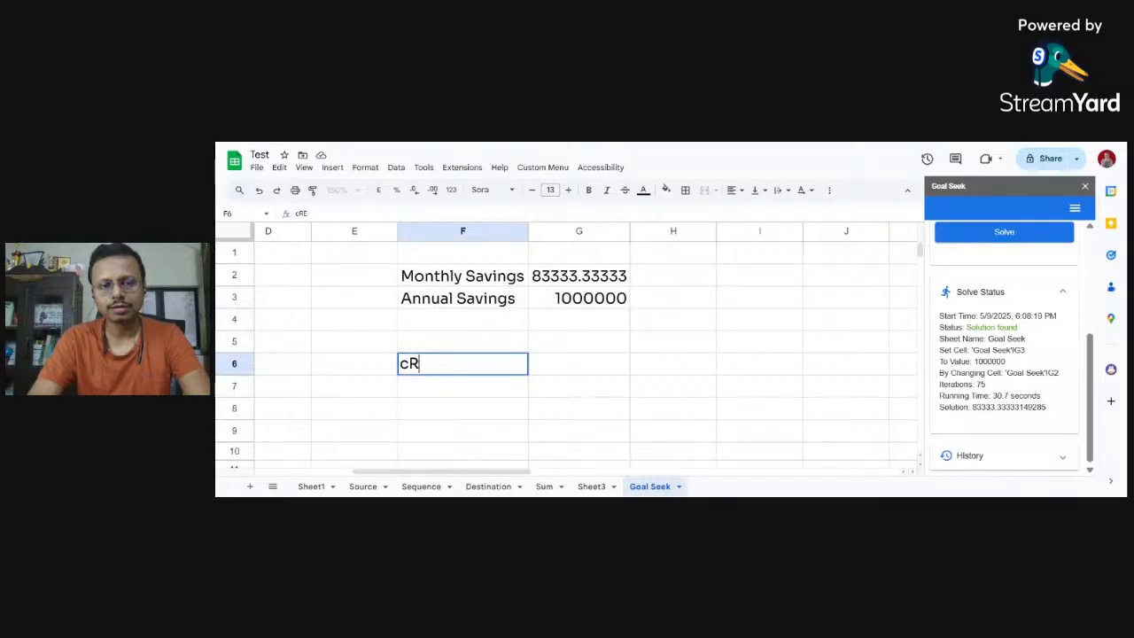
pyautogui.write('Create a')
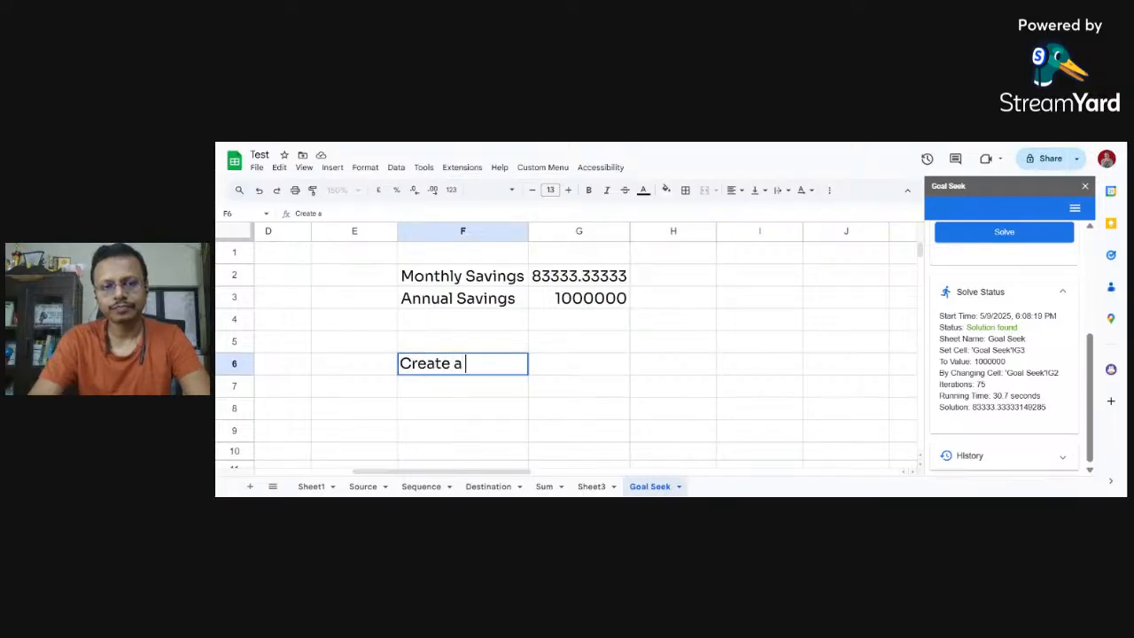
pyautogui.write(' table')
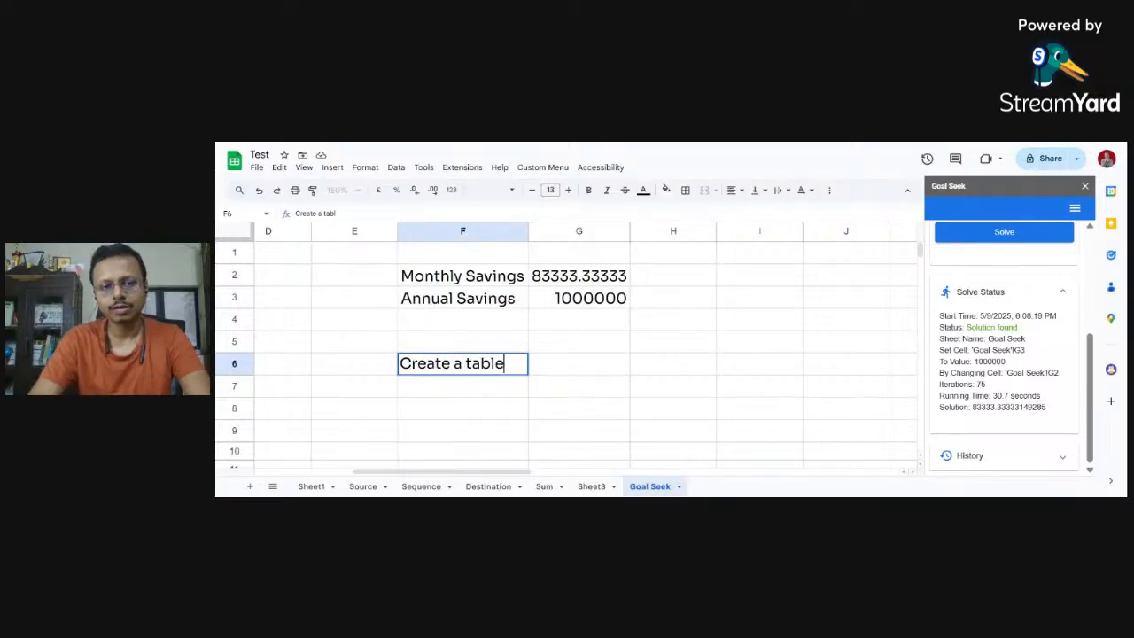
pyautogui.write(' of savings, ')
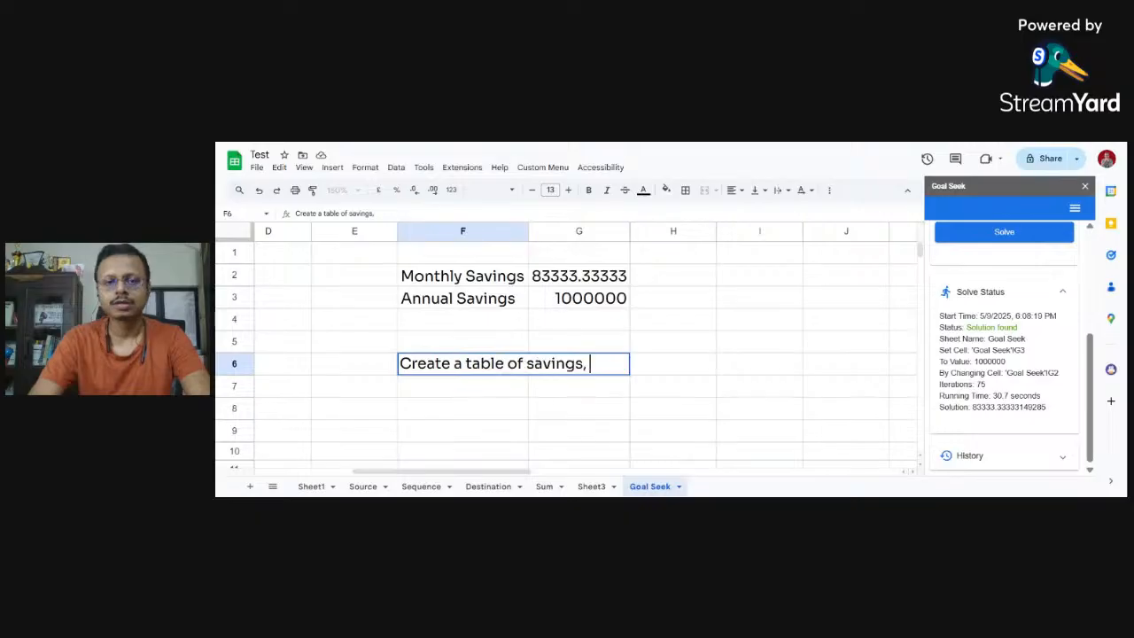
pyautogui.write('Rate of ')
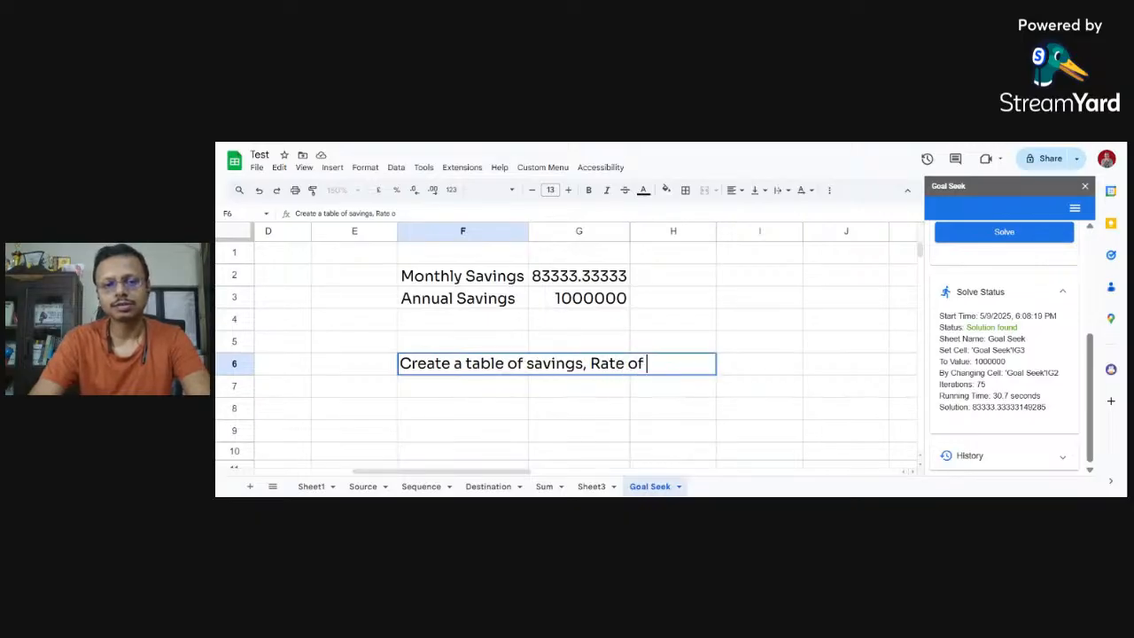
pyautogui.write('Interest, ')
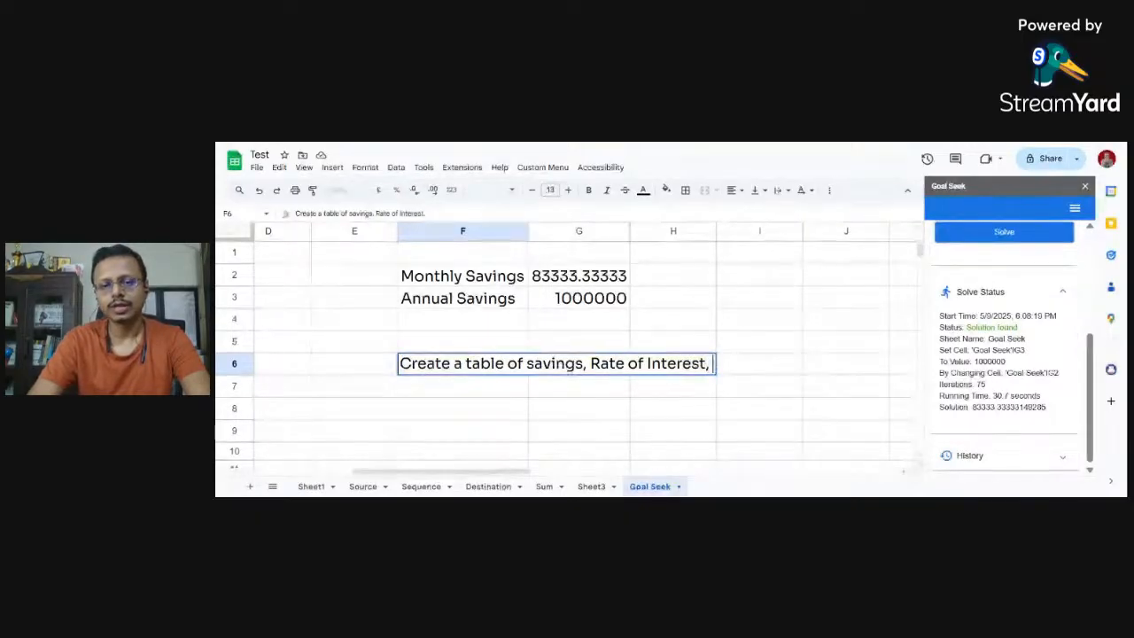
pyautogui.write('no of ')
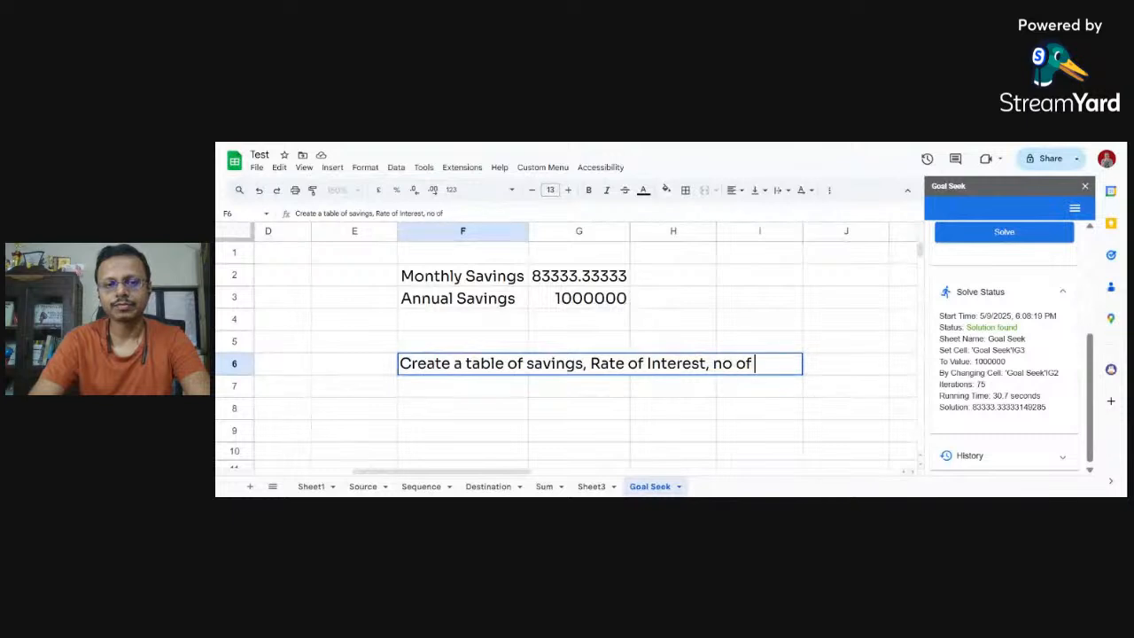
pyautogui.write('mon')
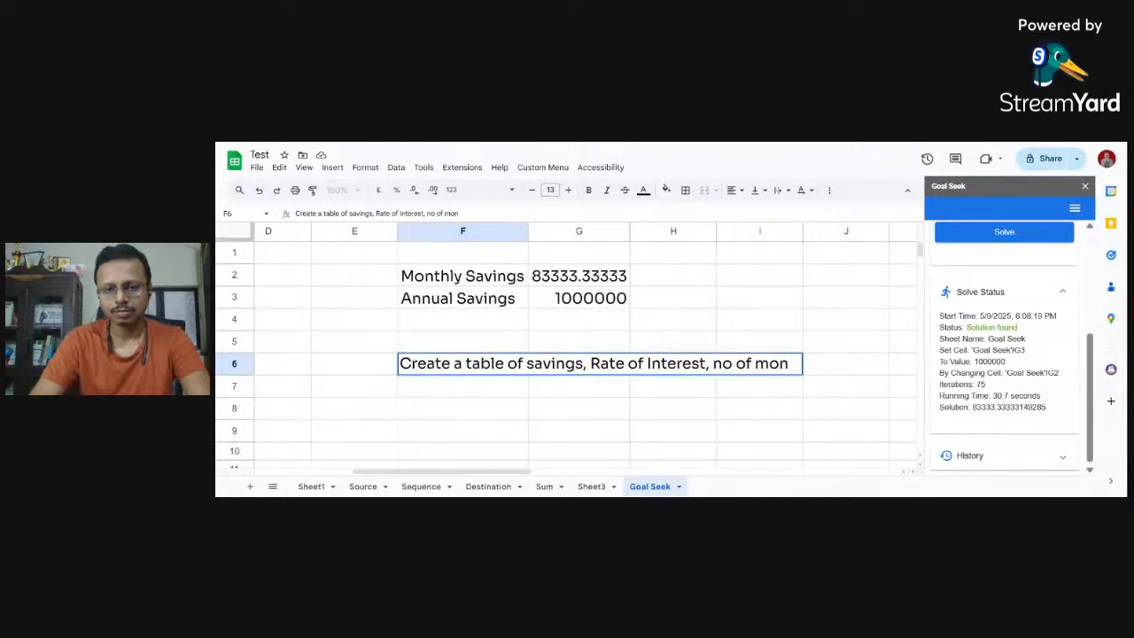
pyautogui.write('htl')
pyautogui.write('thly ')
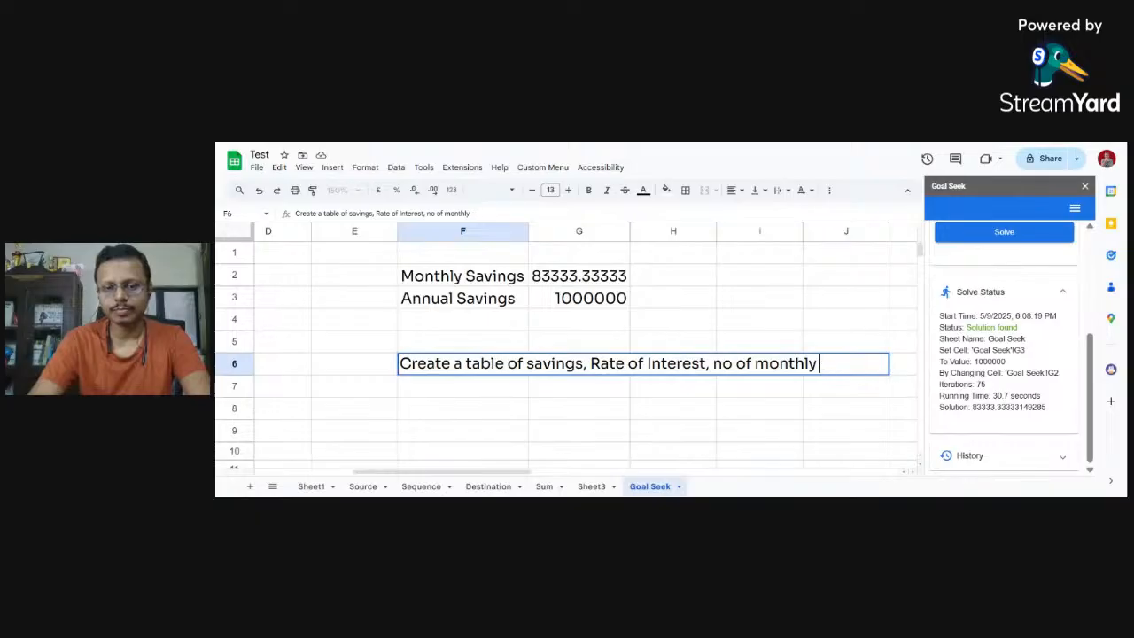
pyautogui.write('a')
pyautogui.press('BackSpace')
pyautogui.write('payments l')
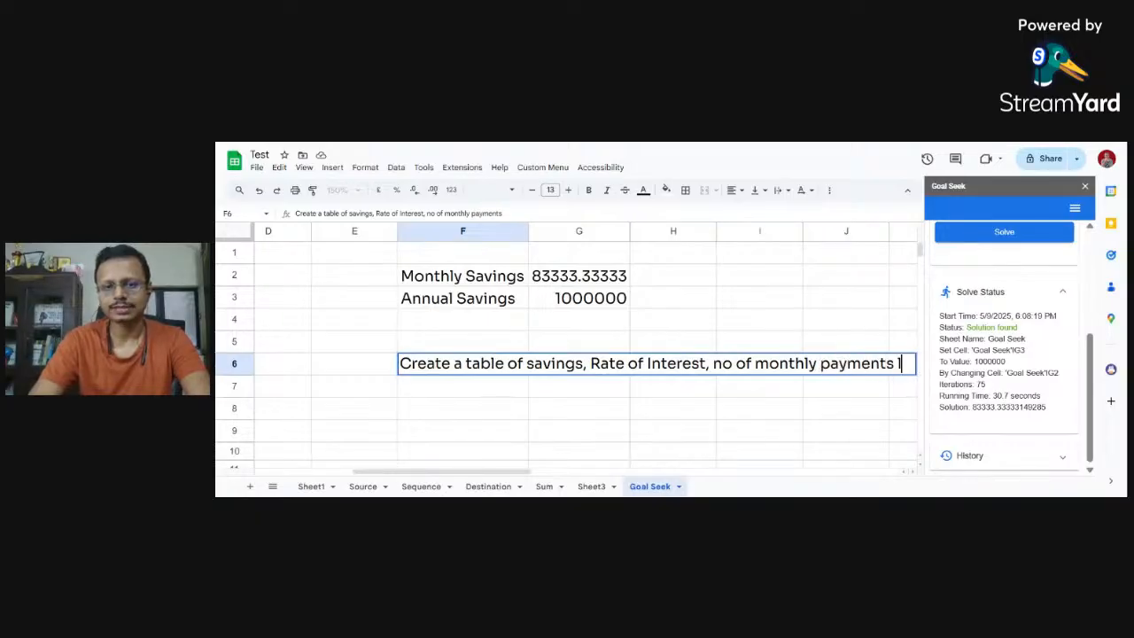
pyautogui.write('ike S')
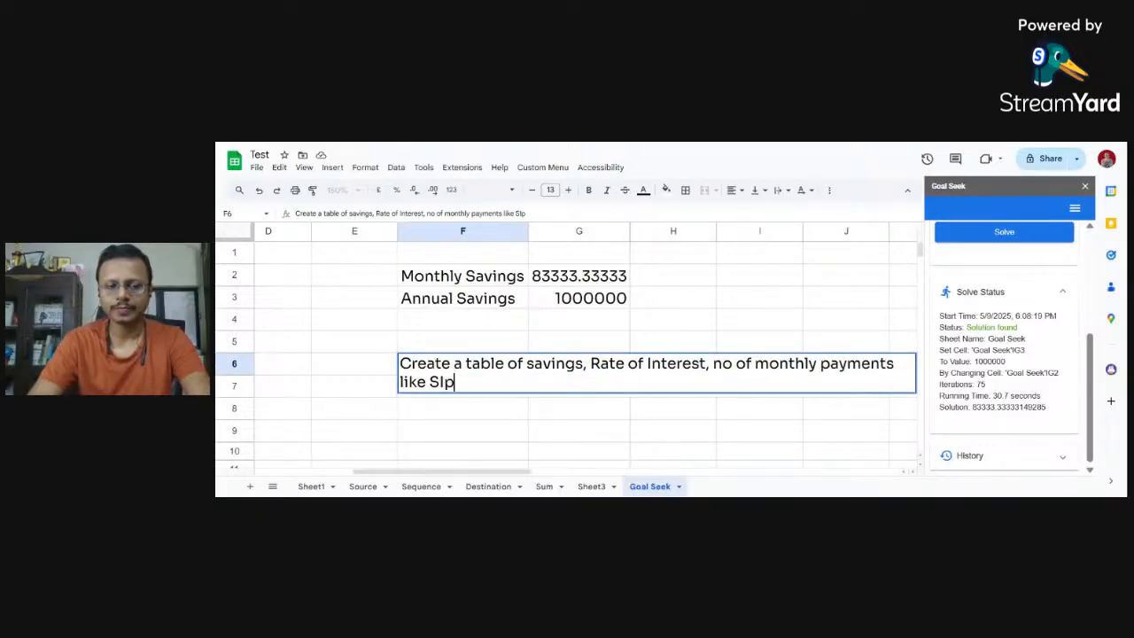
pyautogui.write('IP')
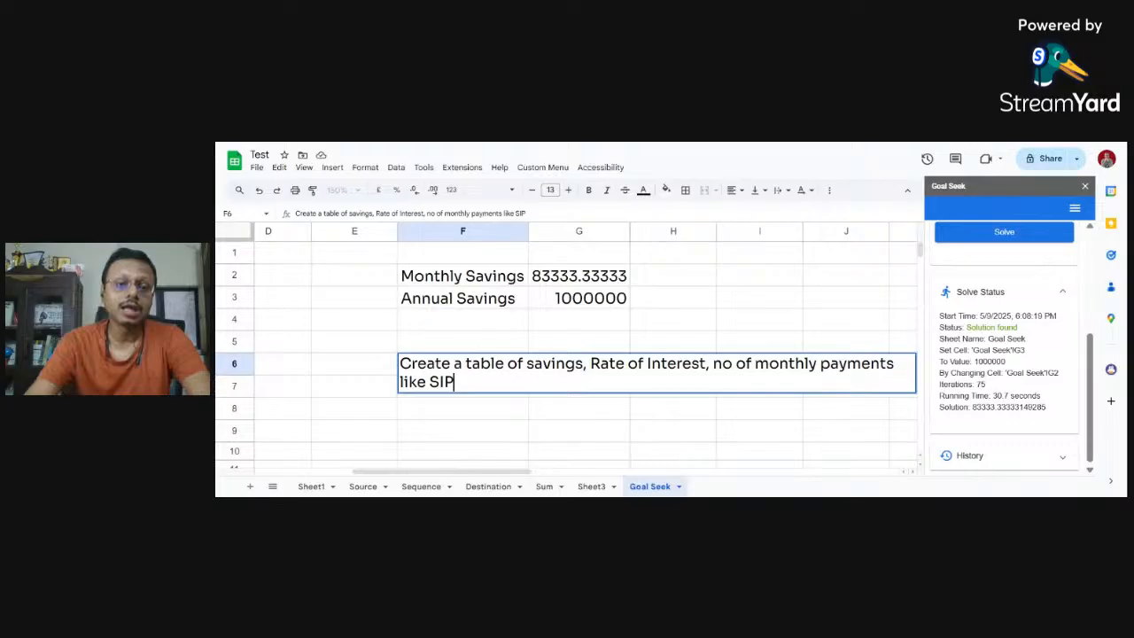
pyautogui.press('Return')
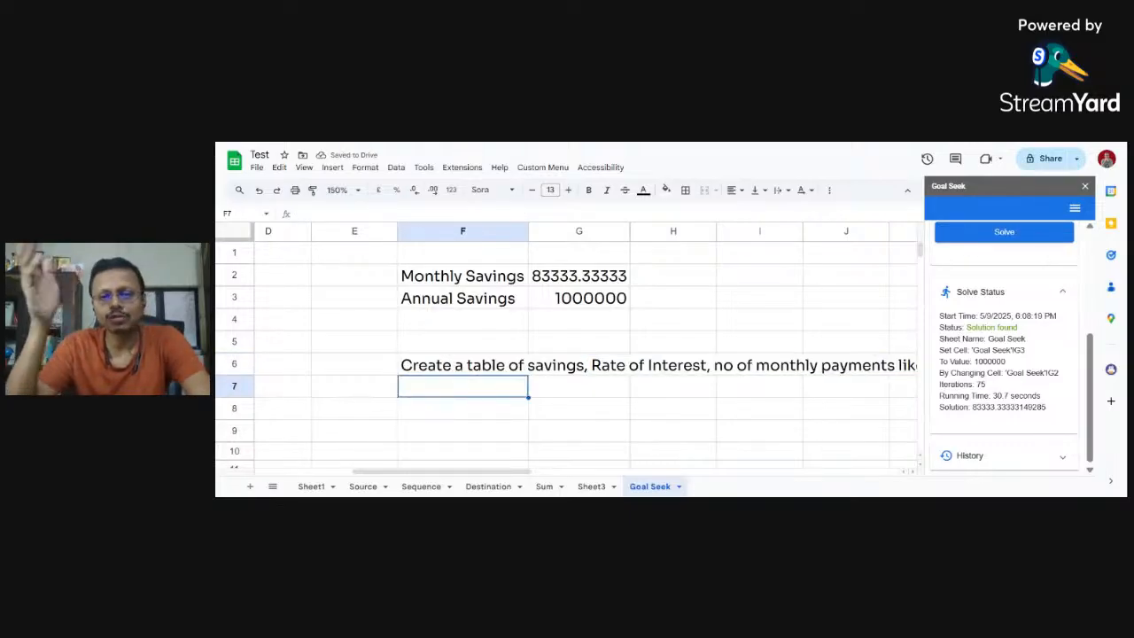
# Enter the note "Calculate Future Value" in F7 and select the neighbouring cell G7.
pyautogui.write('C')
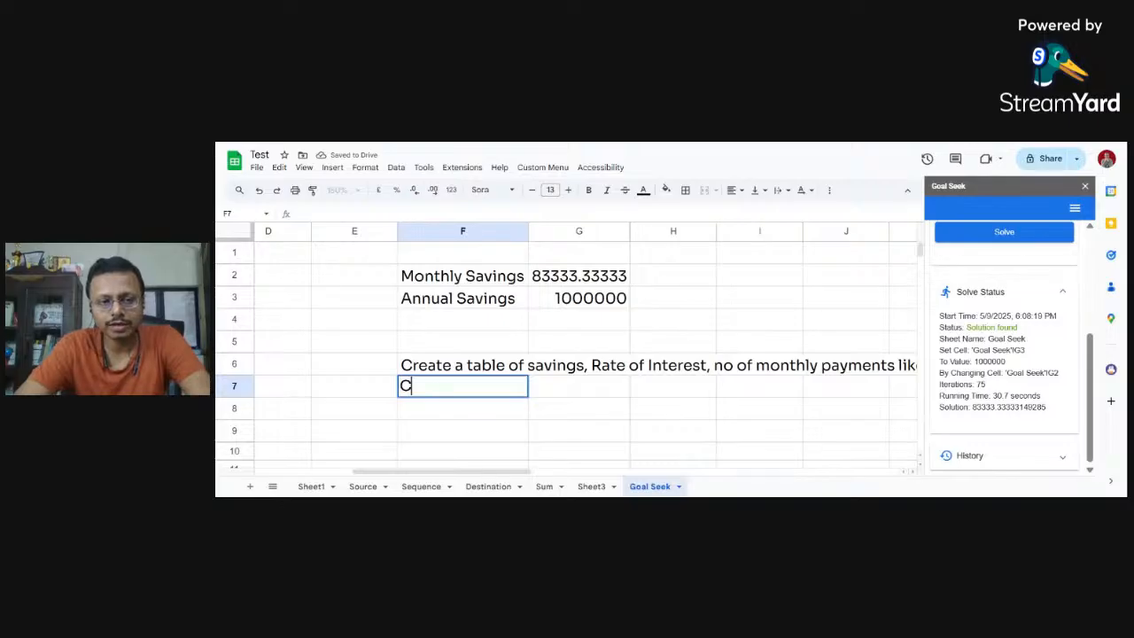
pyautogui.write('alcuua')
pyautogui.write('late F')
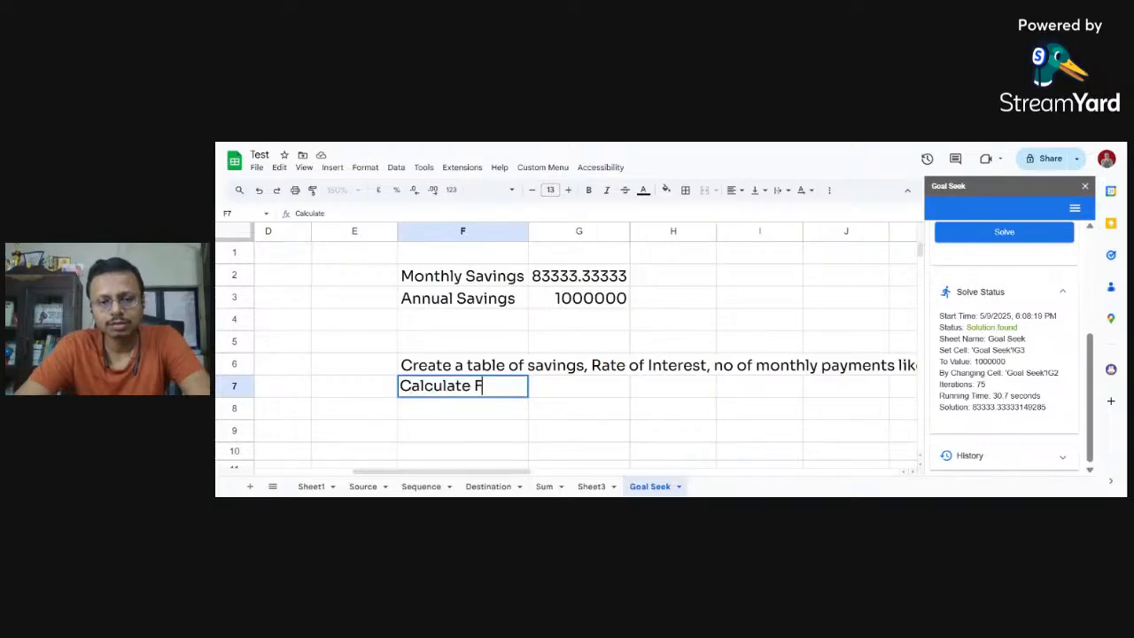
pyautogui.write('t')
pyautogui.press('BackSpace')
pyautogui.write('uture ')
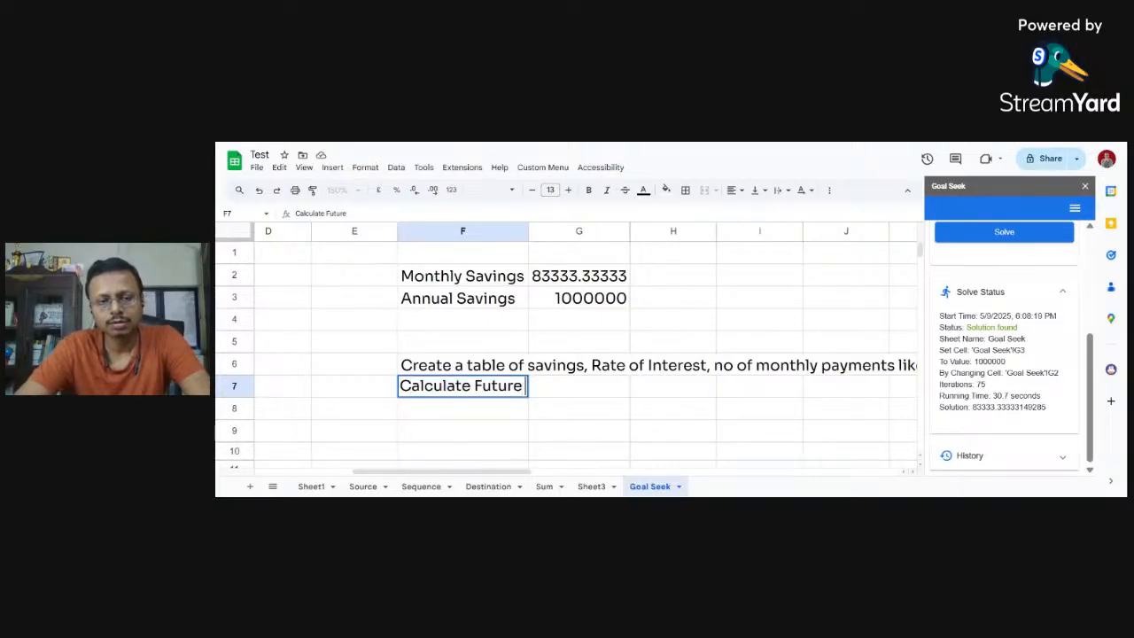
pyautogui.write('Value')
pyautogui.press('Return')
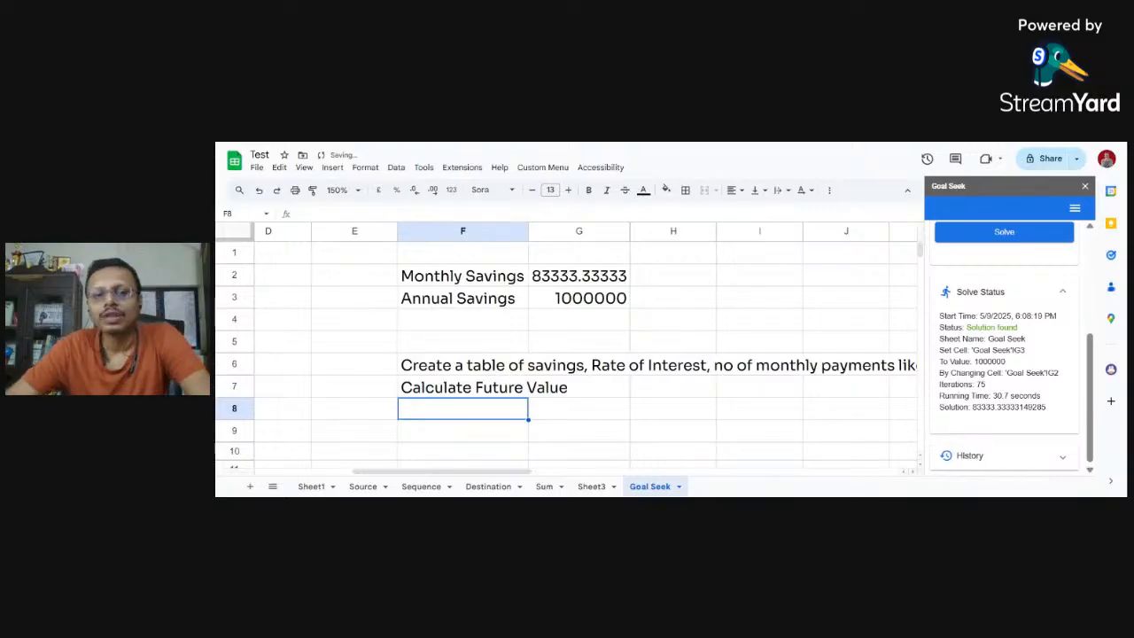
pyautogui.press('Up')
pyautogui.press('Right')
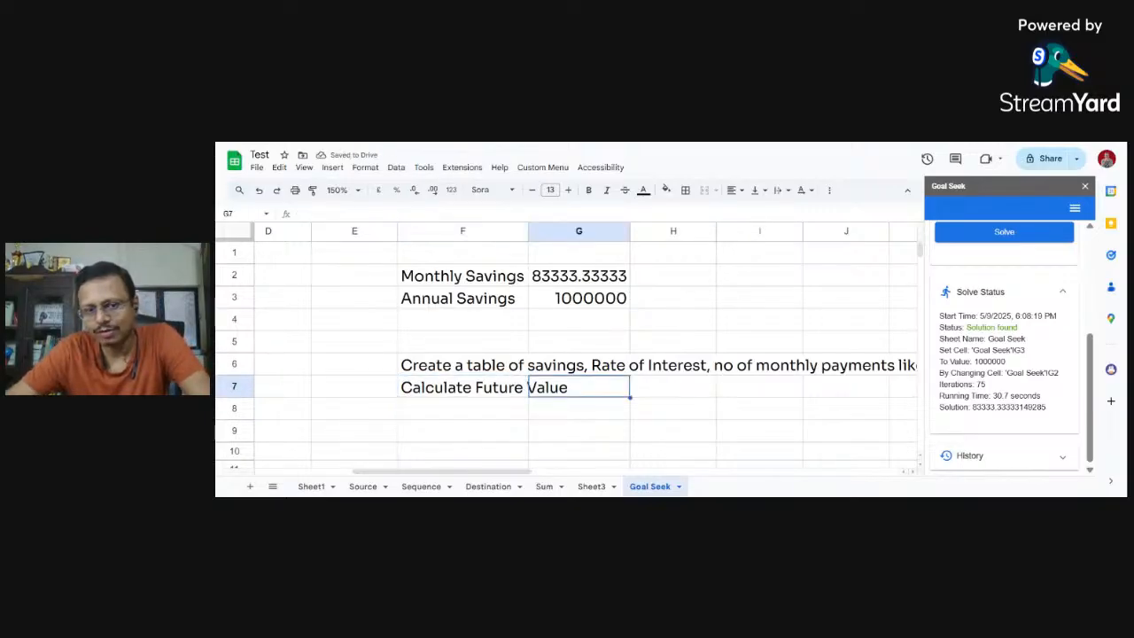
# Begin an FV formula in G7 to view its argument hints and discard the entry.
pyautogui.write('=FV(')
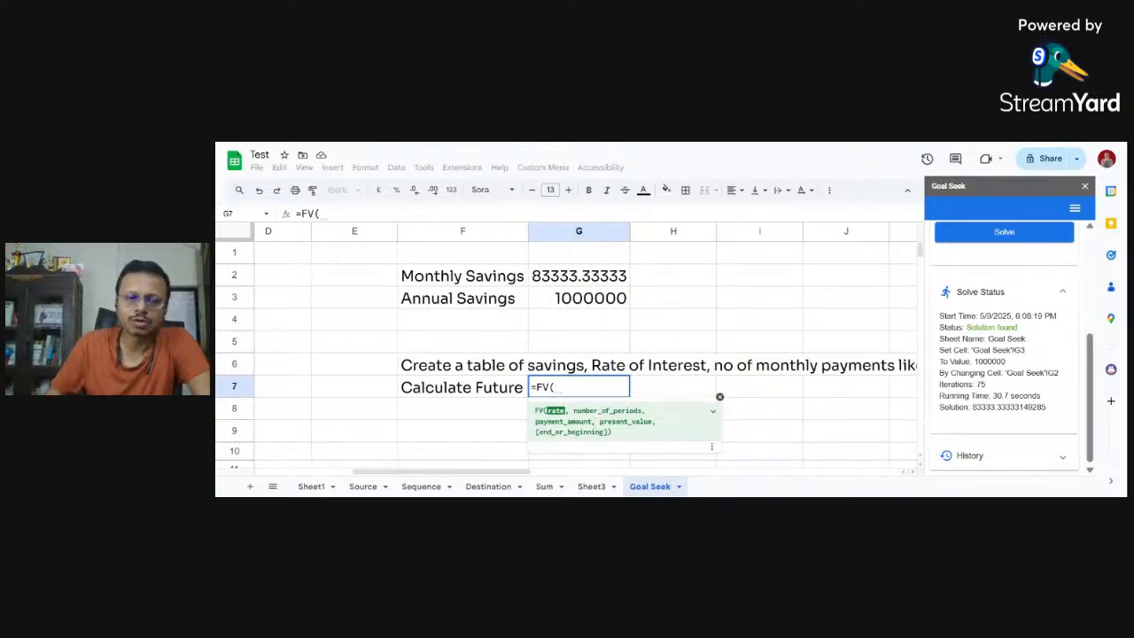
pyautogui.press('Escape')
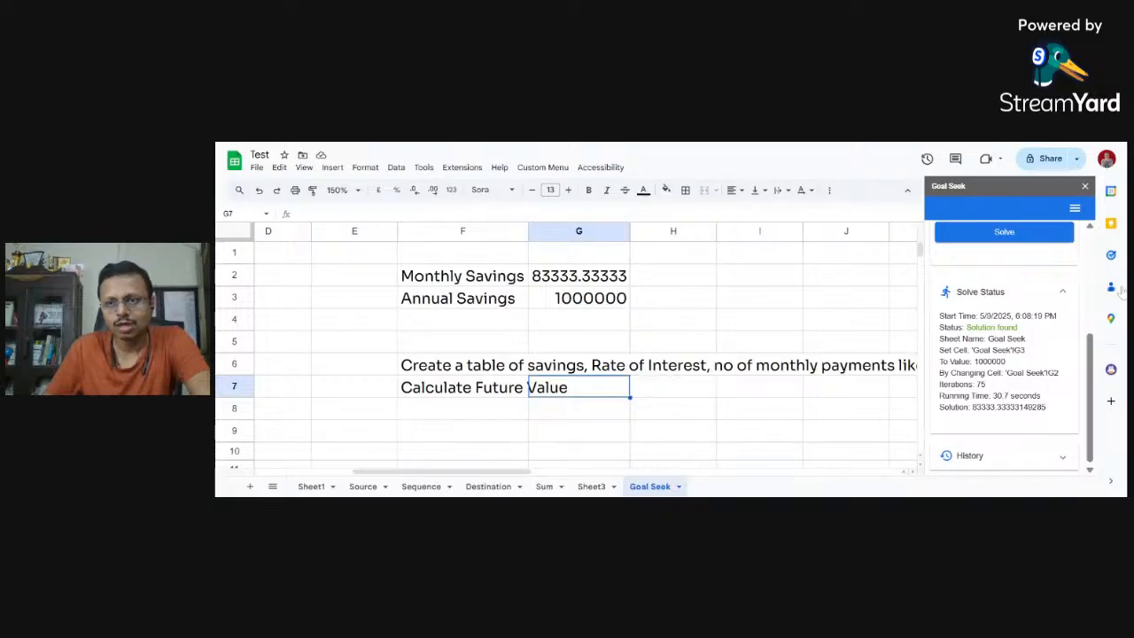
# Close the Goal Seek sidebar and open the Manage apps list of installed add-ons.
pyautogui.click(1084, 186)
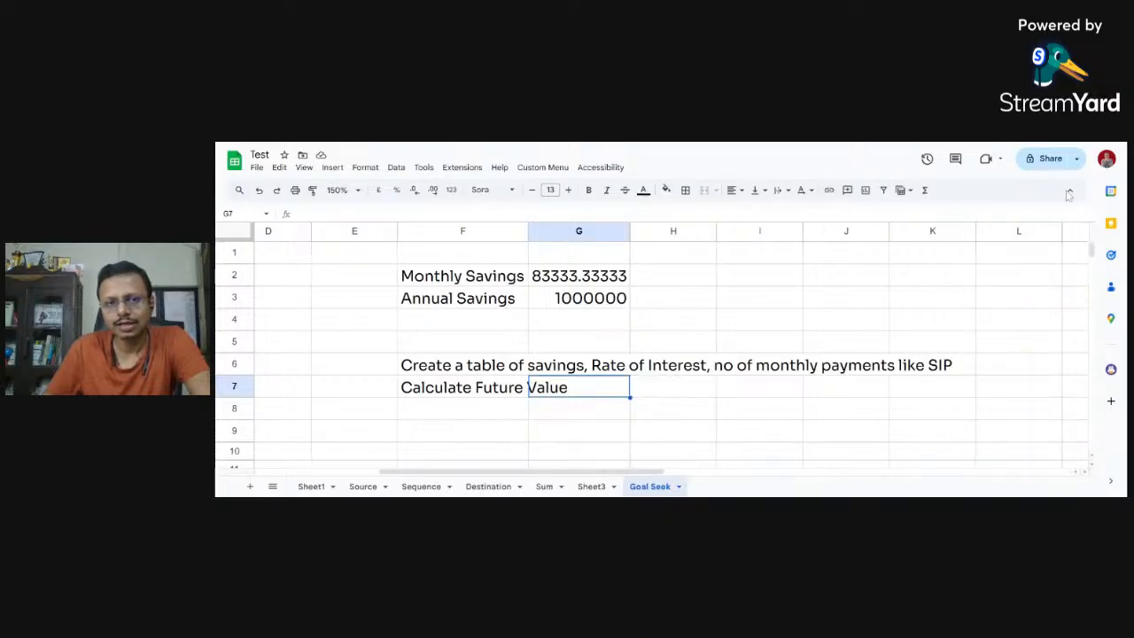
pyautogui.click(461, 166)
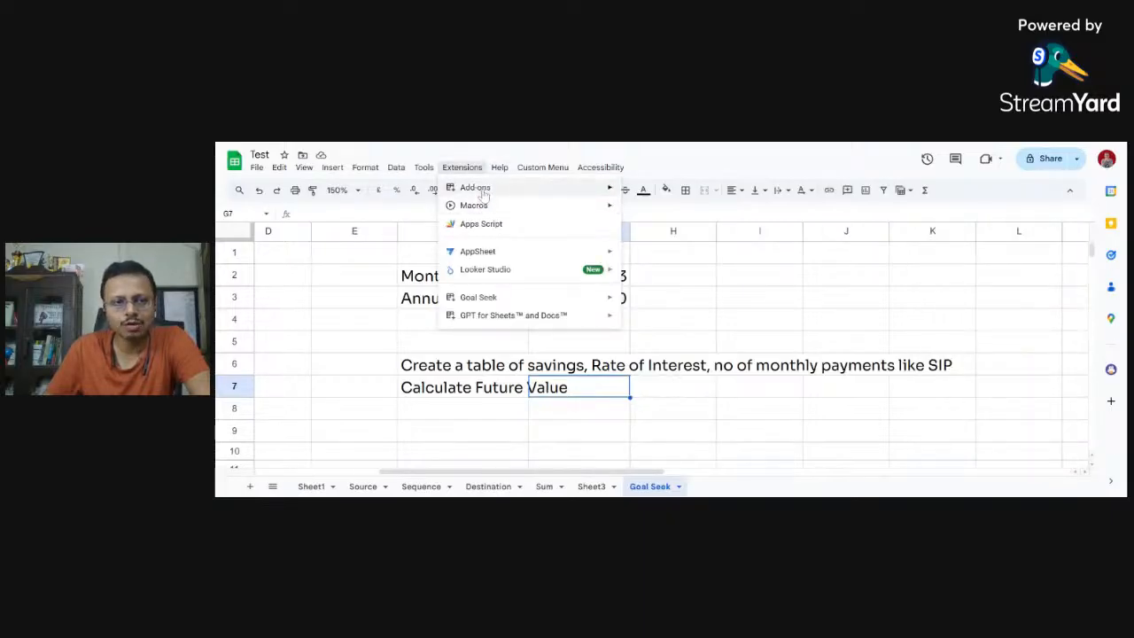
pyautogui.moveTo(484, 191)
pyautogui.click(672, 214)
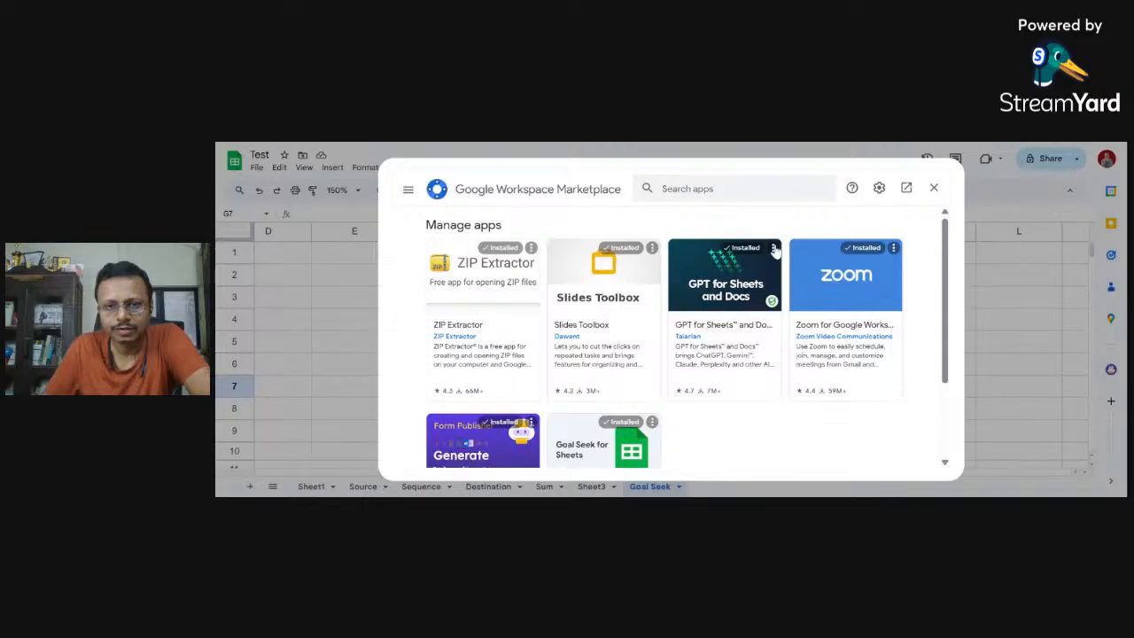
# Uninstall the GPT for Sheets and Docs and Form Publisher add-ons, confirming each removal.
pyautogui.click(773, 248)
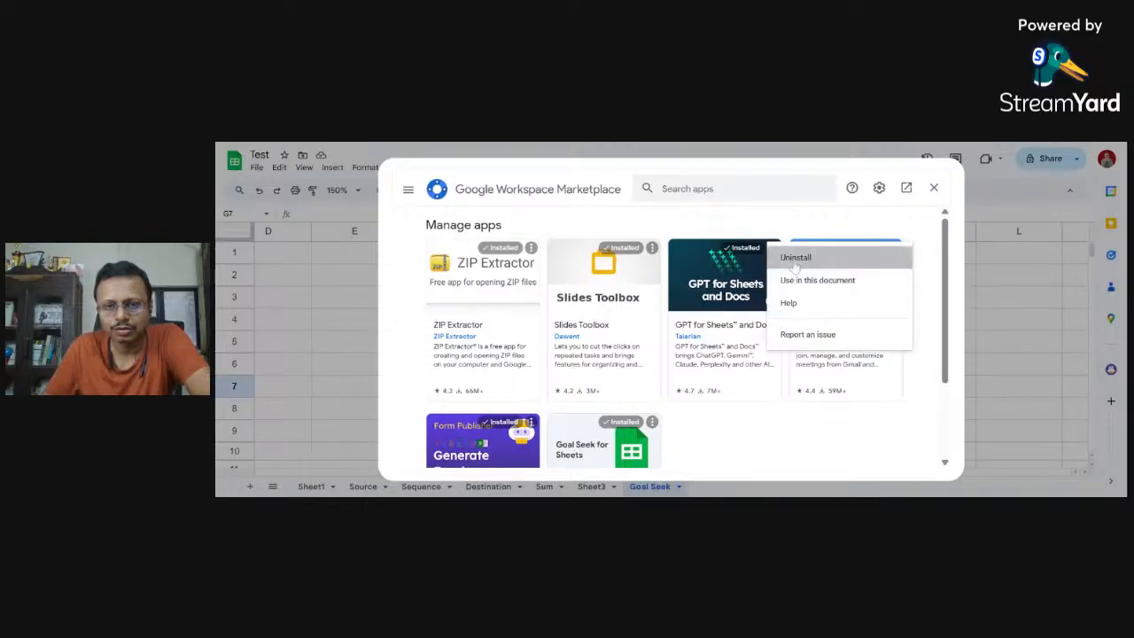
pyautogui.click(795, 258)
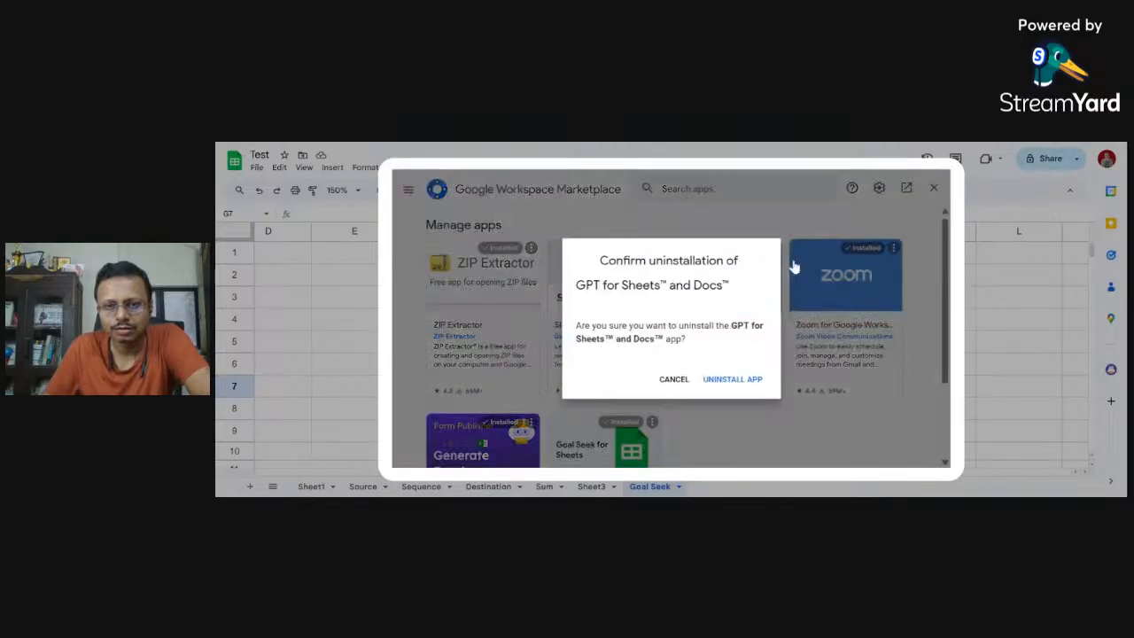
pyautogui.click(731, 388)
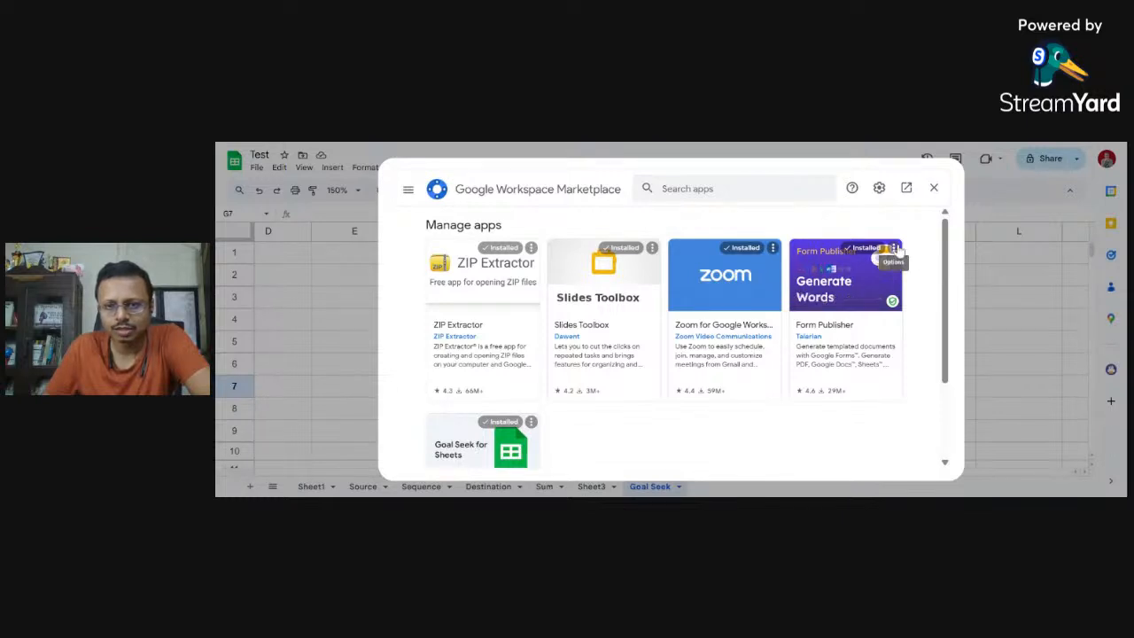
pyautogui.click(895, 249)
pyautogui.click(896, 257)
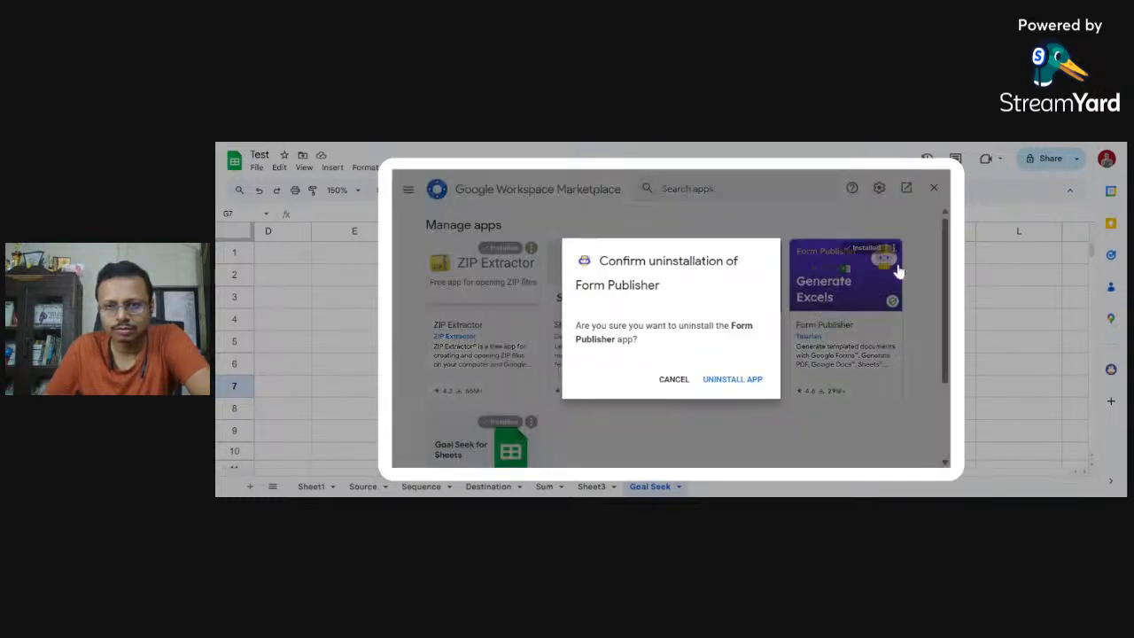
pyautogui.click(730, 380)
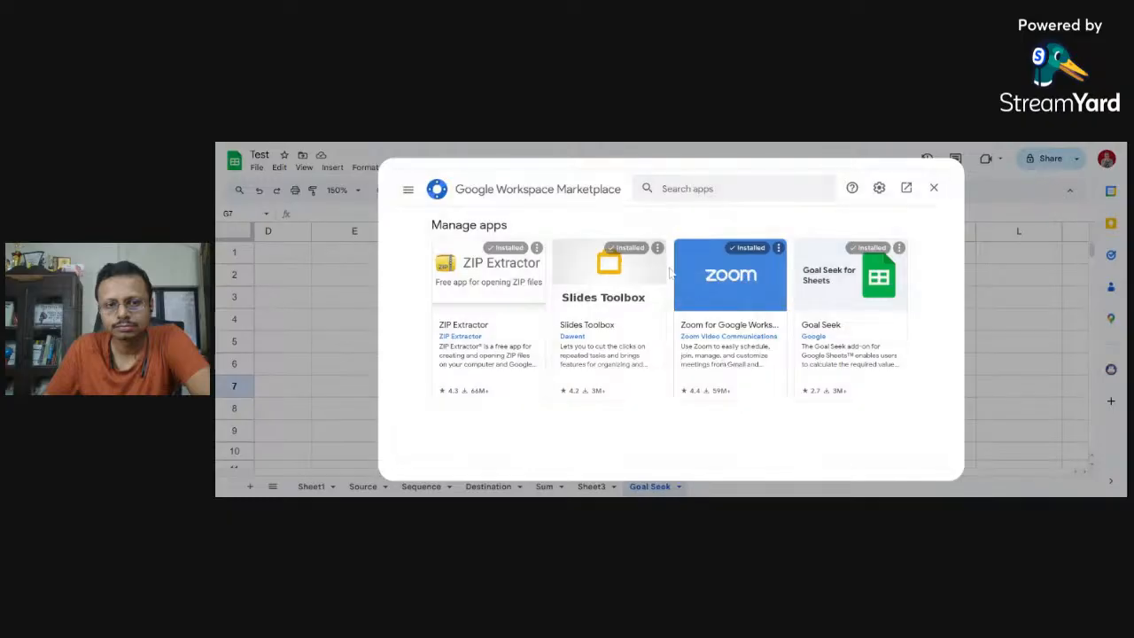
# Uninstall the Slides Toolbox add-on, close the Google Workspace Marketplace window and select cell G6.
pyautogui.click(658, 252)
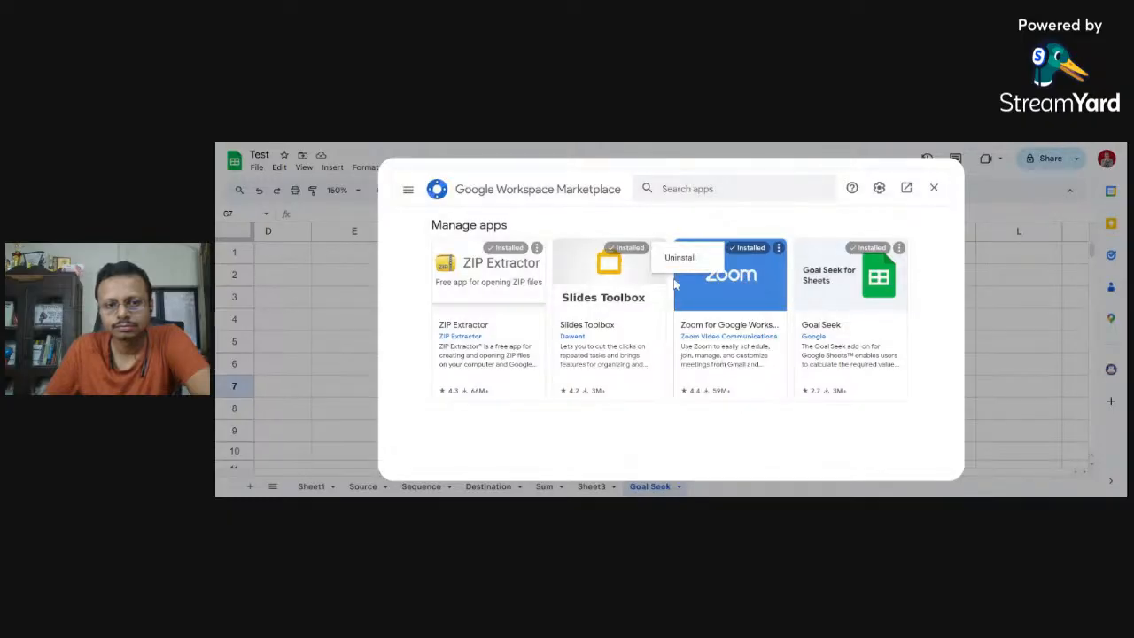
pyautogui.click(687, 257)
pyautogui.click(743, 387)
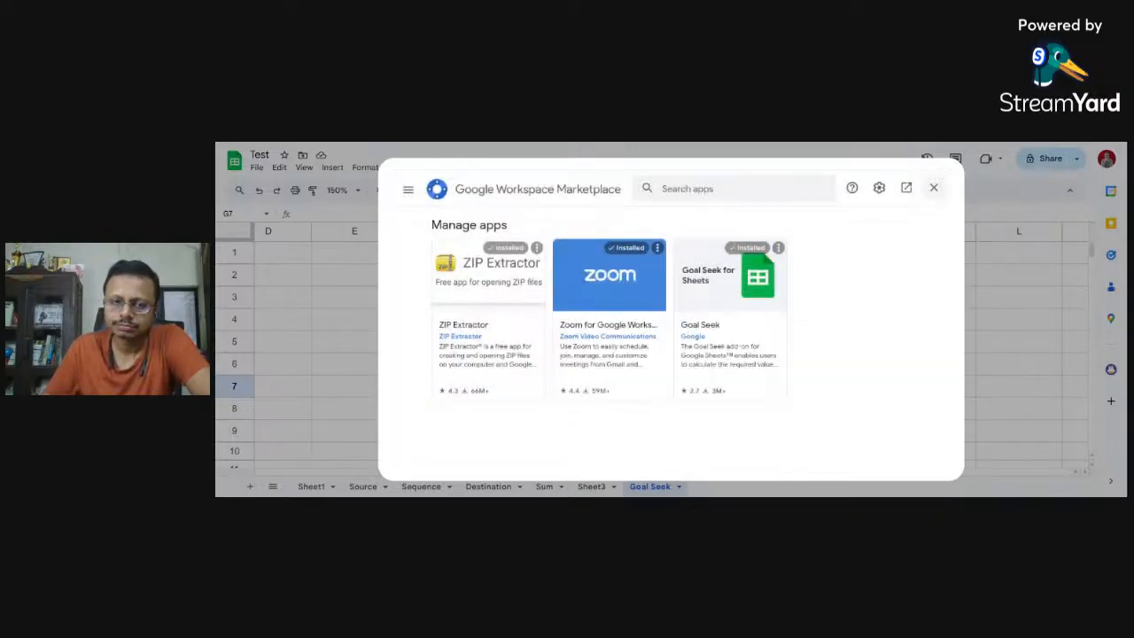
pyautogui.click(934, 186)
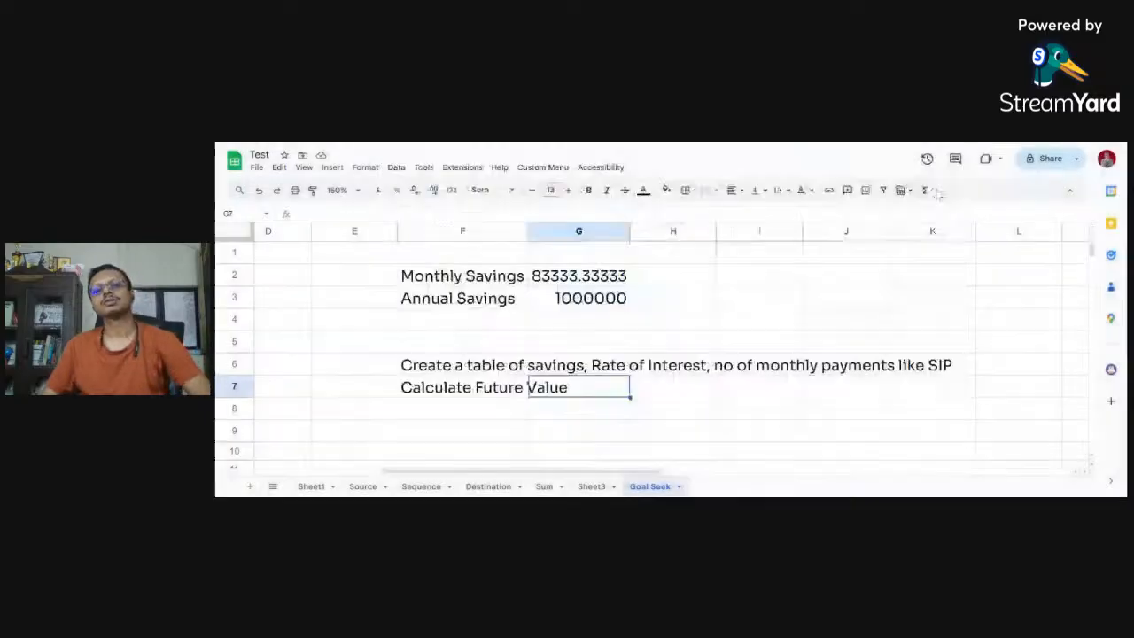
pyautogui.click(587, 358)
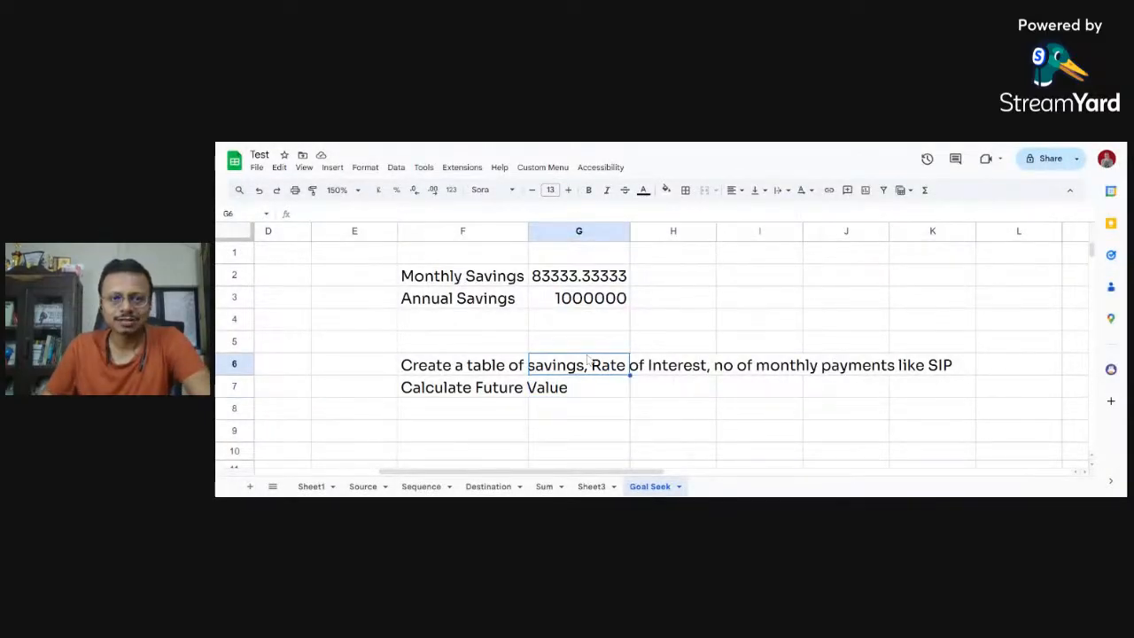